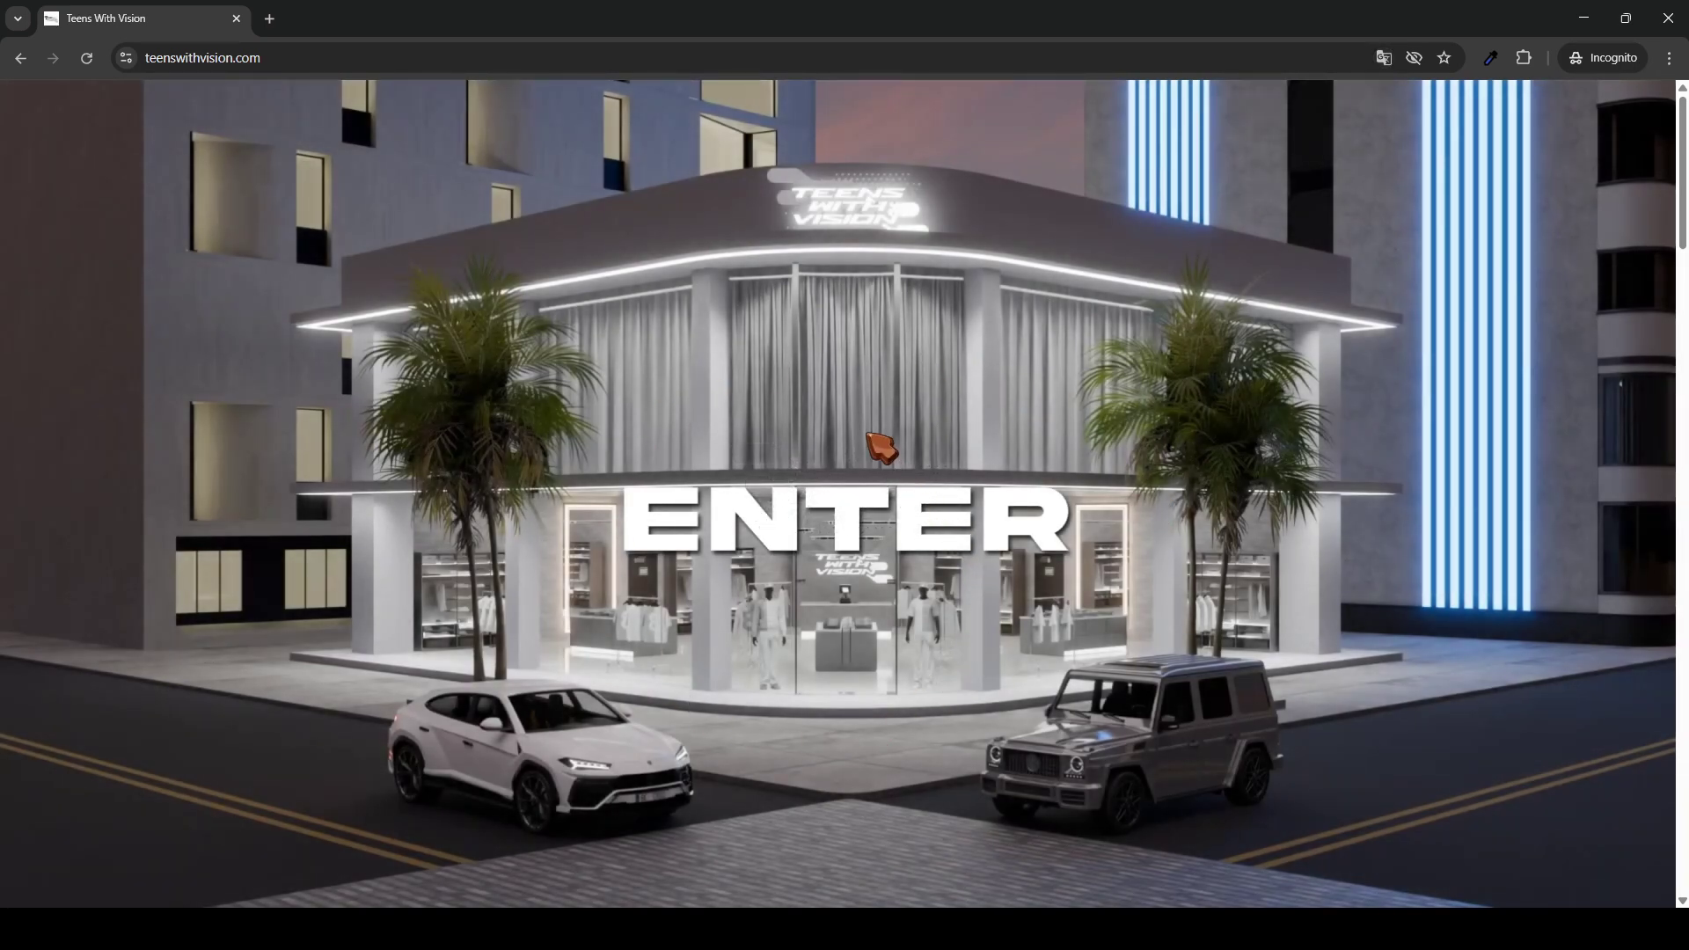
Step: Enter the Teens With Vision 3D storefront and scroll past the bundle offers to the product grid
{"action": "left_click", "coordinate": [870, 435]}
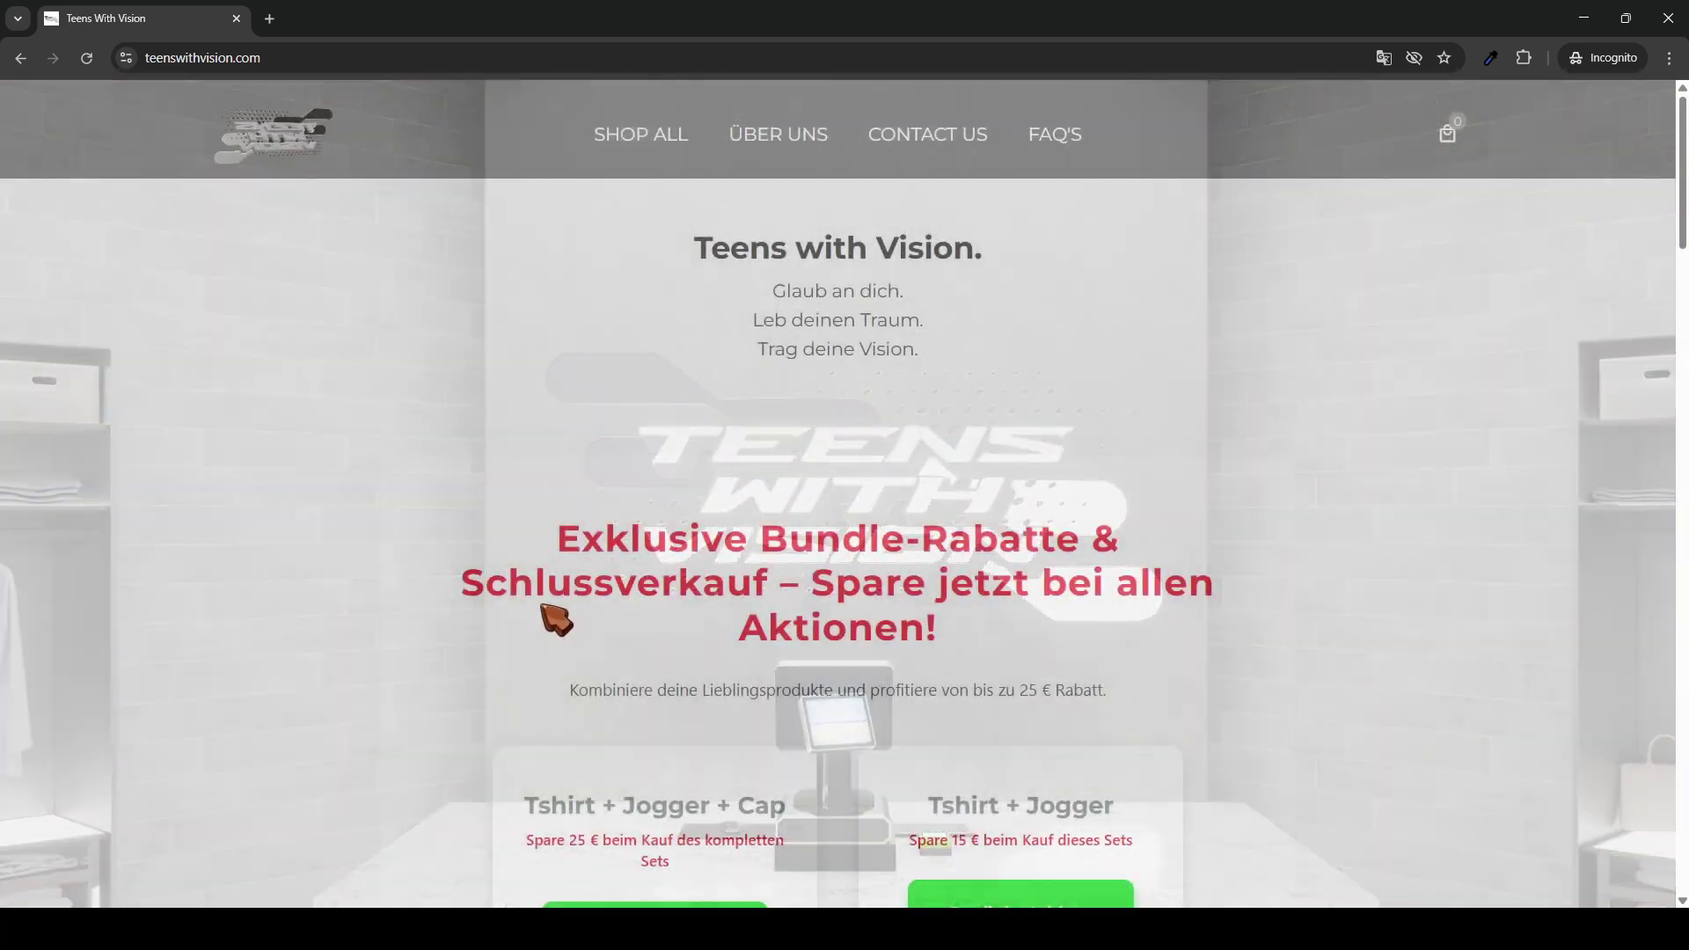
{"action": "scroll", "coordinate": [837, 377], "scroll_direction": "down", "scroll_amount": 18}
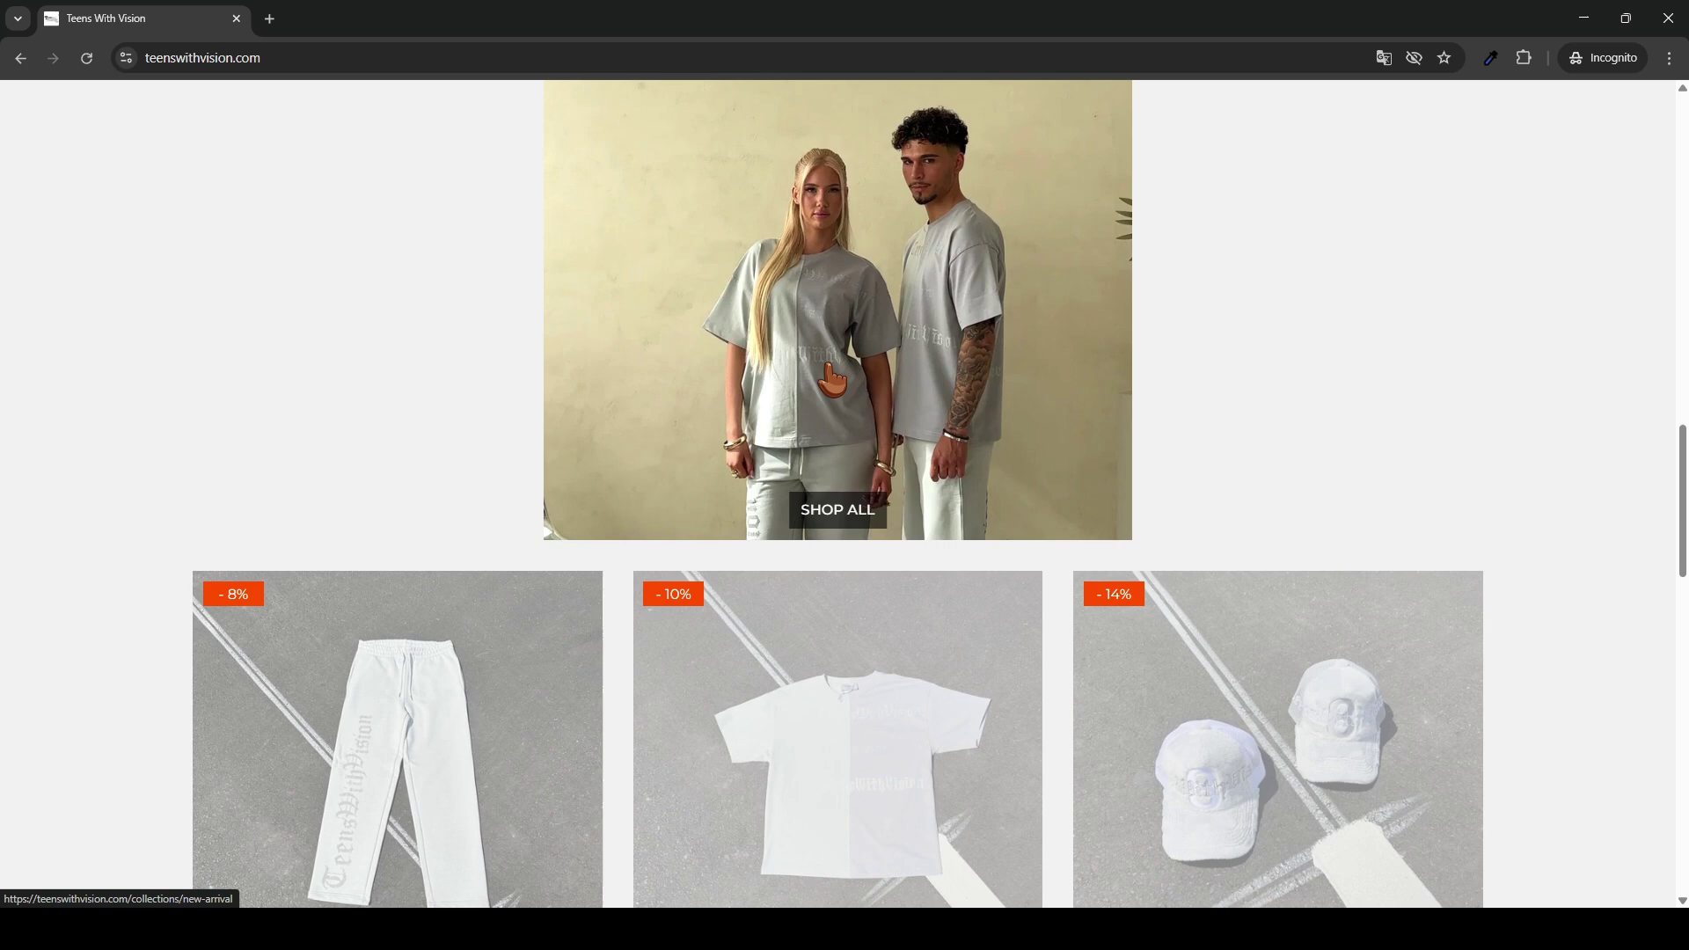
{"action": "scroll", "coordinate": [832, 380], "scroll_direction": "down", "scroll_amount": 4}
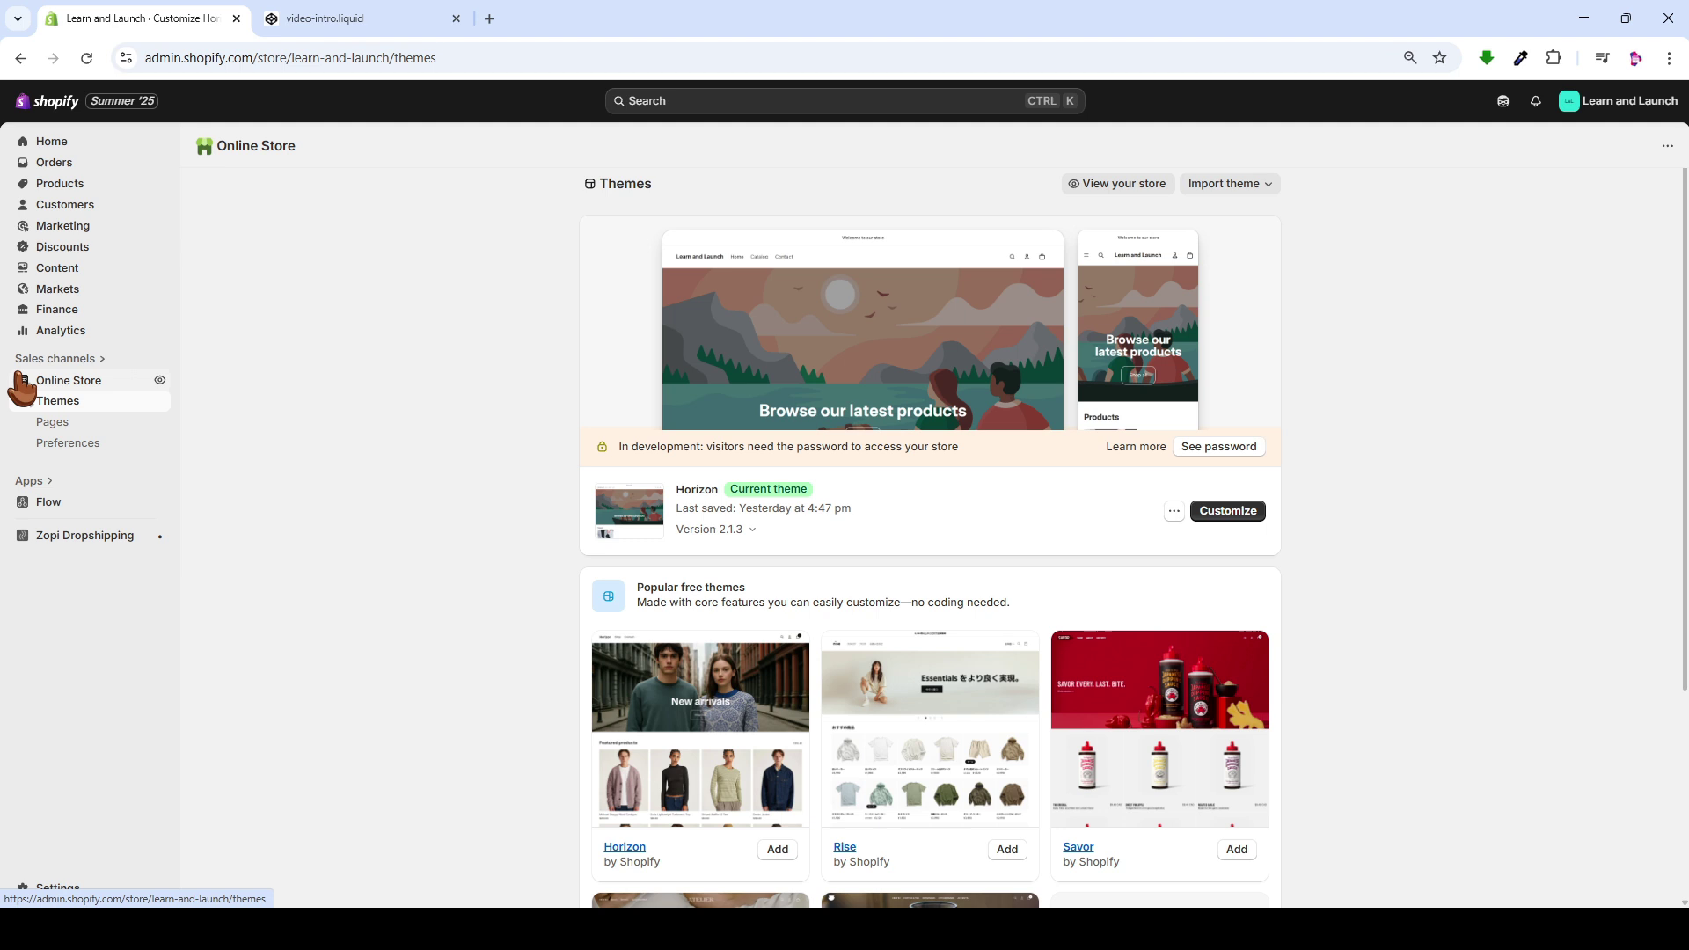
Step: Open Edit code for the Horizon theme and expand its sections folder
{"action": "left_click", "coordinate": [1174, 512]}
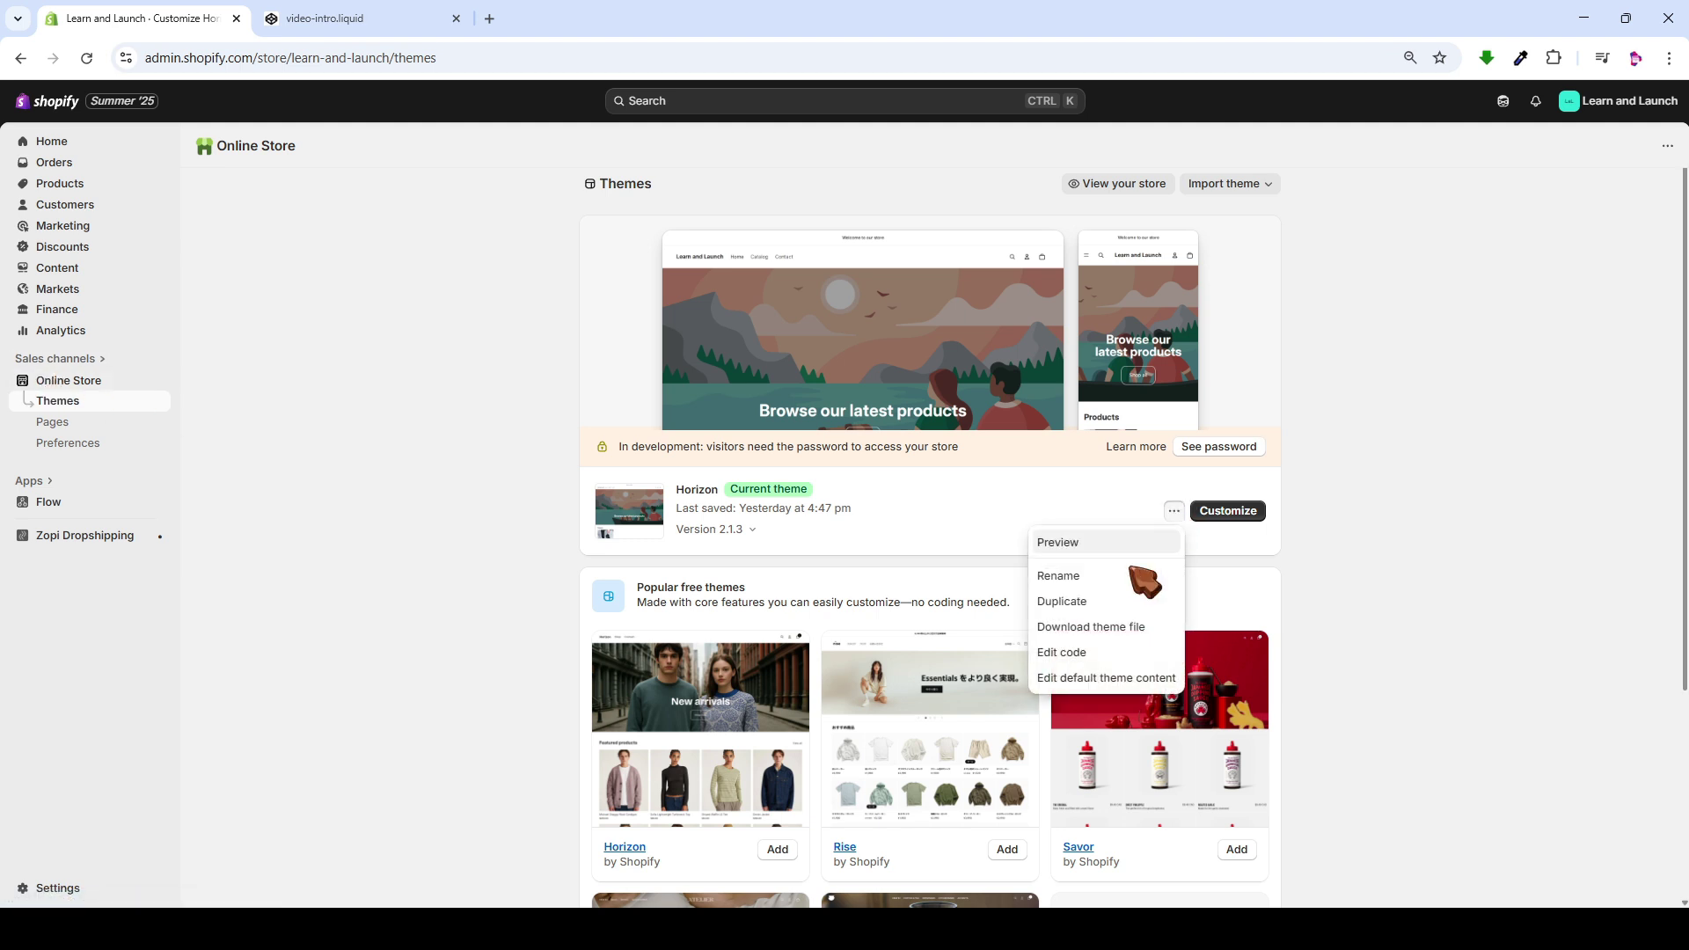
{"action": "left_click", "coordinate": [1066, 653]}
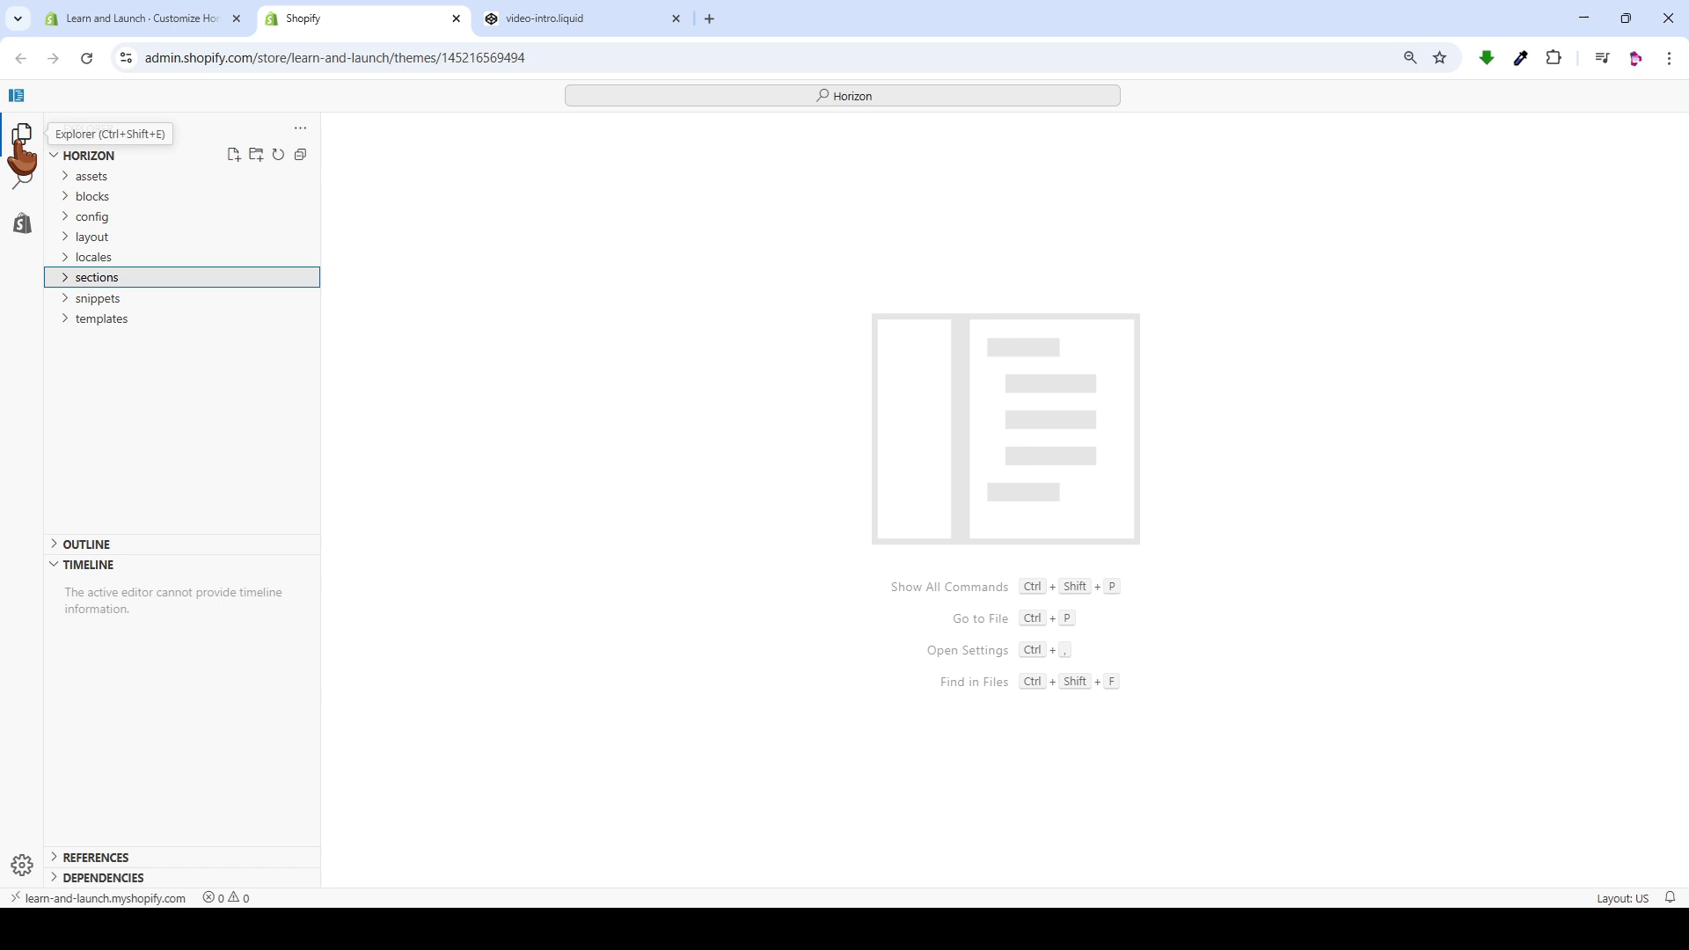
{"action": "left_click", "coordinate": [21, 148]}
{"action": "left_click", "coordinate": [21, 148]}
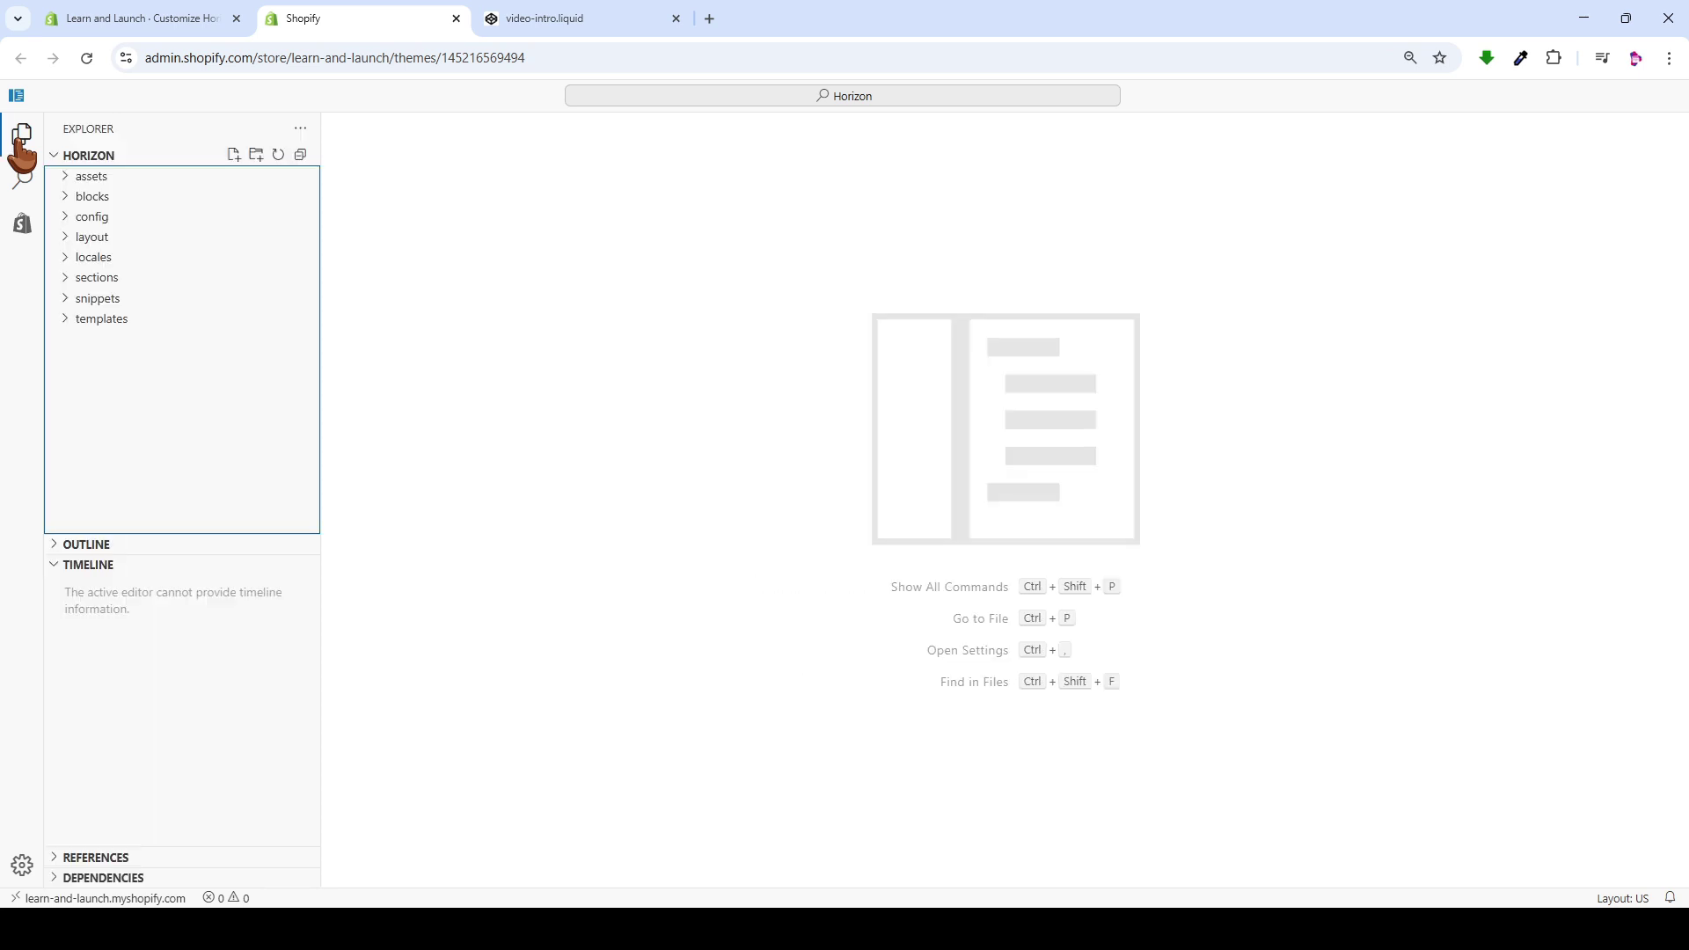
{"action": "left_click", "coordinate": [68, 280]}
Step: Check the file name video-intro.liquid in the CodePen pen, then return to the code editor
{"action": "left_click", "coordinate": [498, 21]}
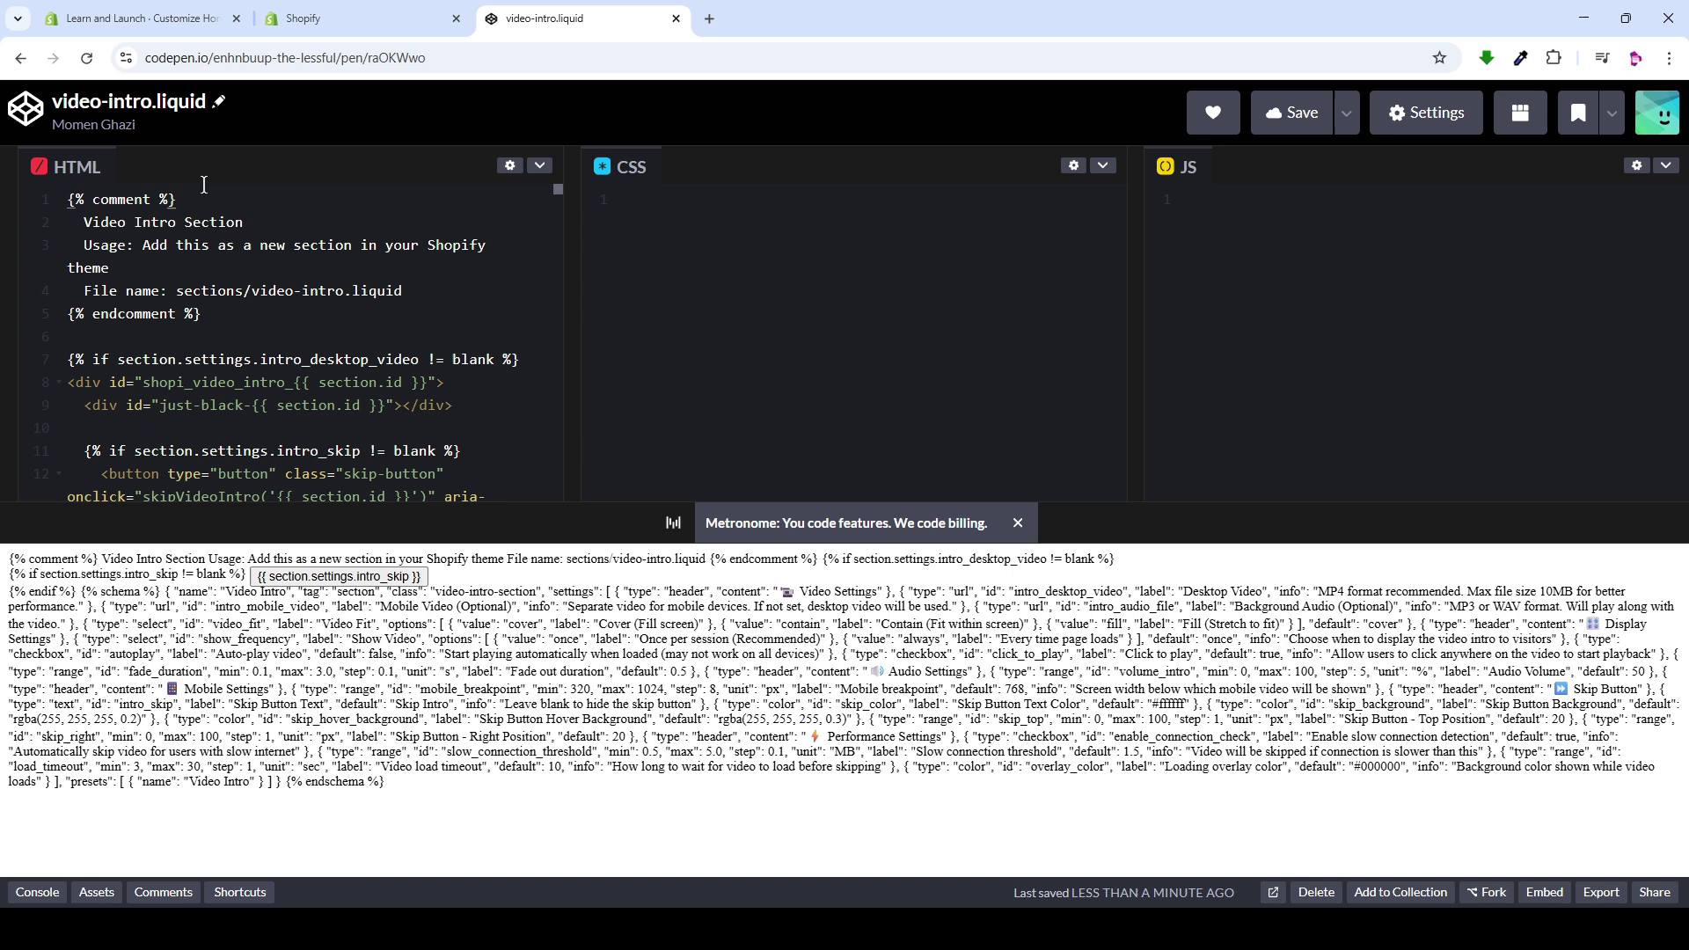
{"action": "left_click_drag", "start_coordinate": [57, 101], "coordinate": [223, 115]}
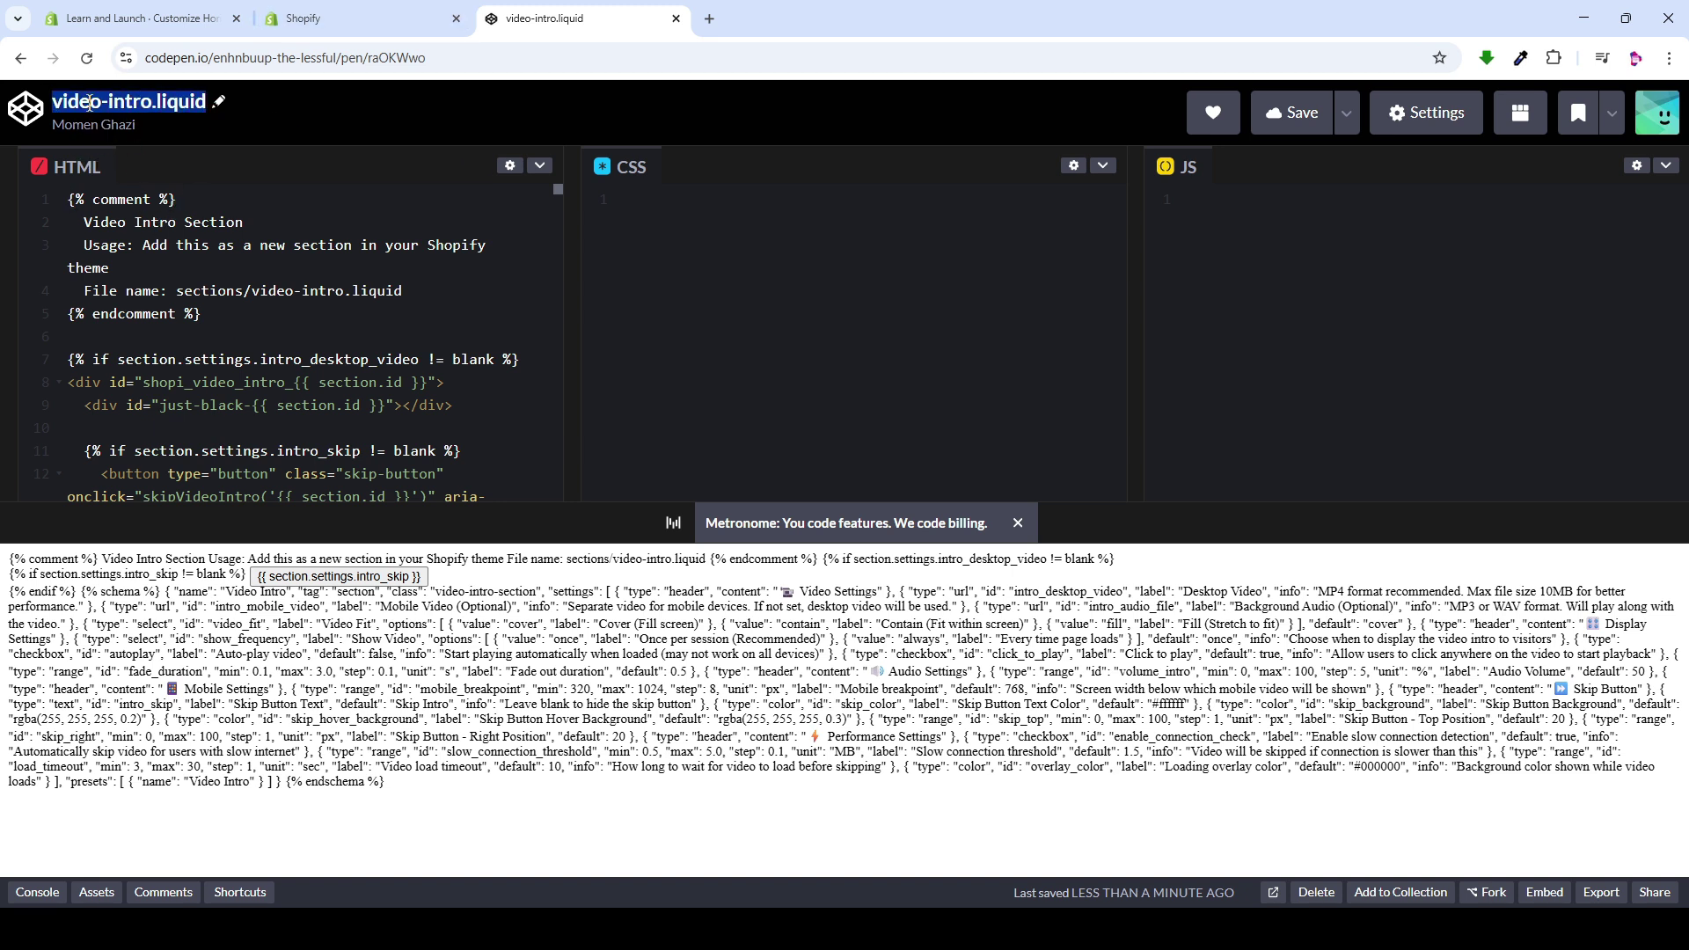
{"action": "key", "text": "ctrl+shift+Tab"}
Step: Create a new file named video-intro.liquid inside the sections folder
{"action": "right_click", "coordinate": [141, 279]}
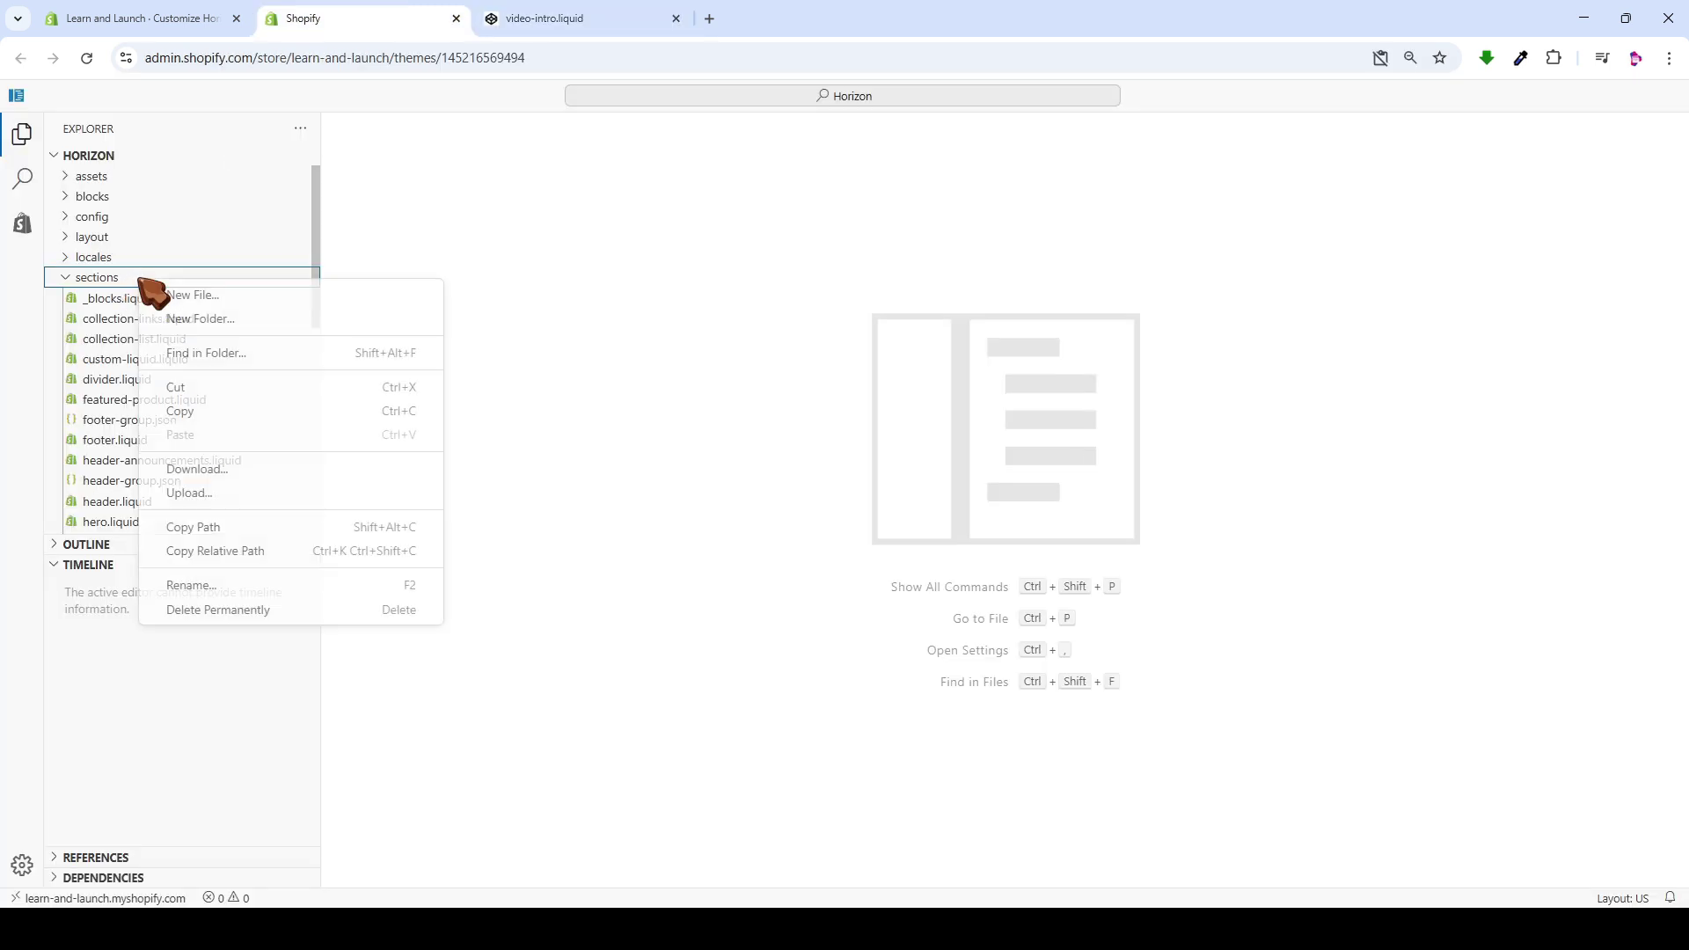
{"action": "left_click", "coordinate": [193, 299]}
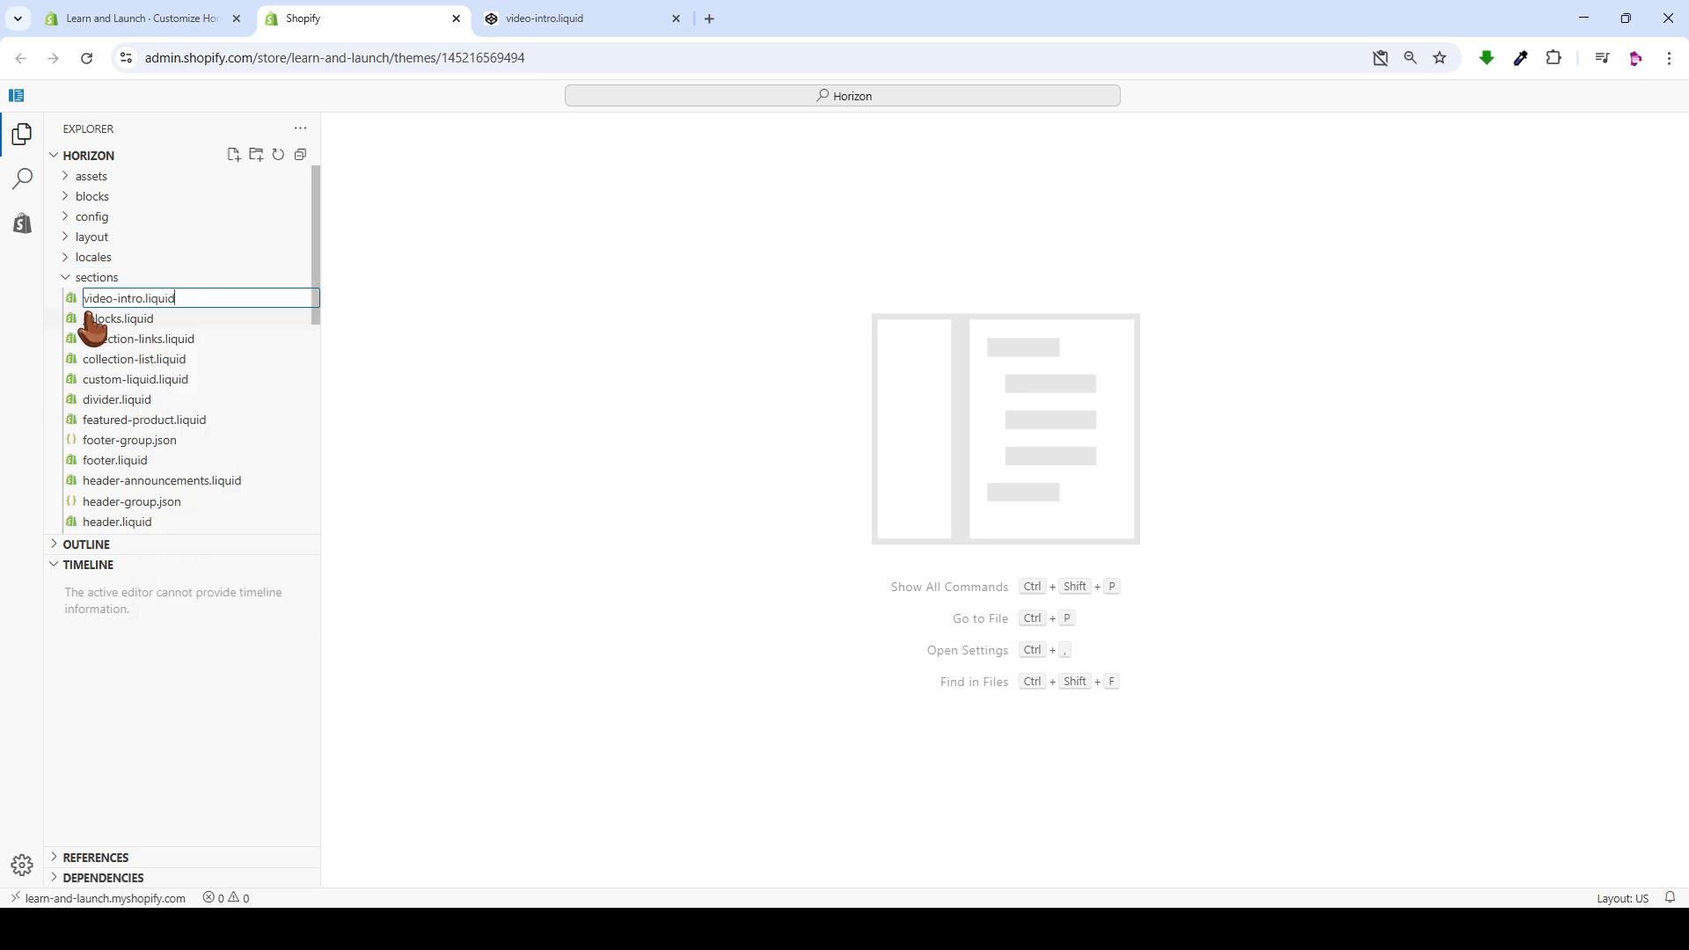
{"action": "key", "text": "Return"}
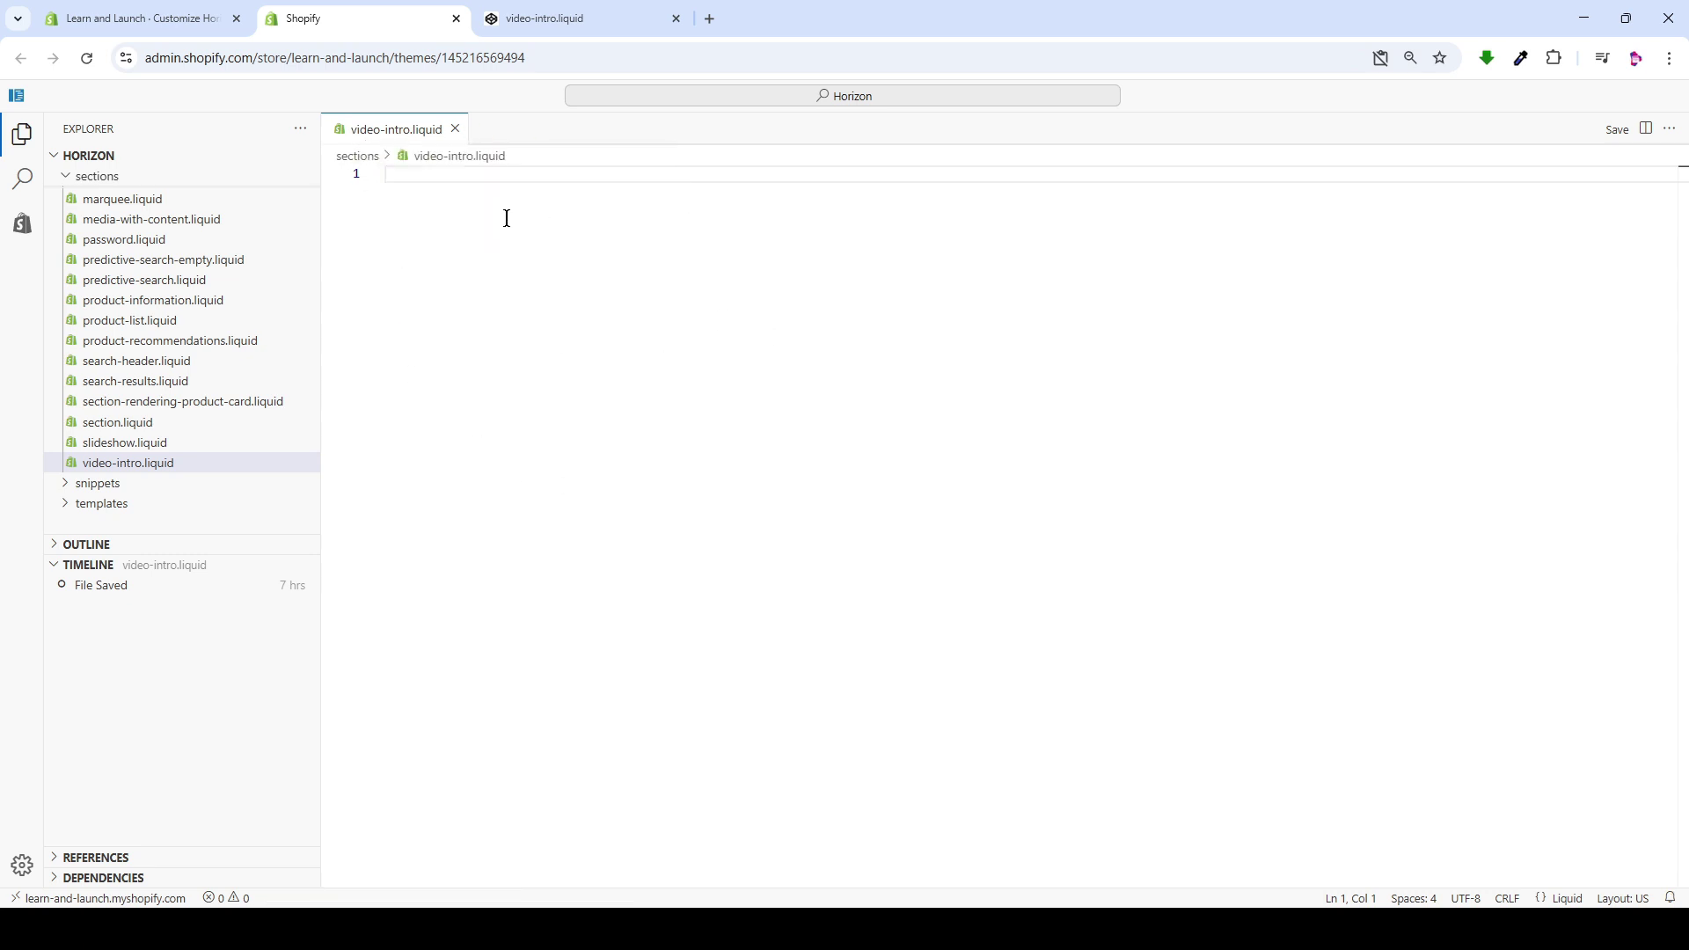
Step: Copy all the Video Intro code from CodePen, paste it into video-intro.liquid, and save
{"action": "key", "text": "ctrl+Tab"}
{"action": "key", "text": "ctrl+a"}
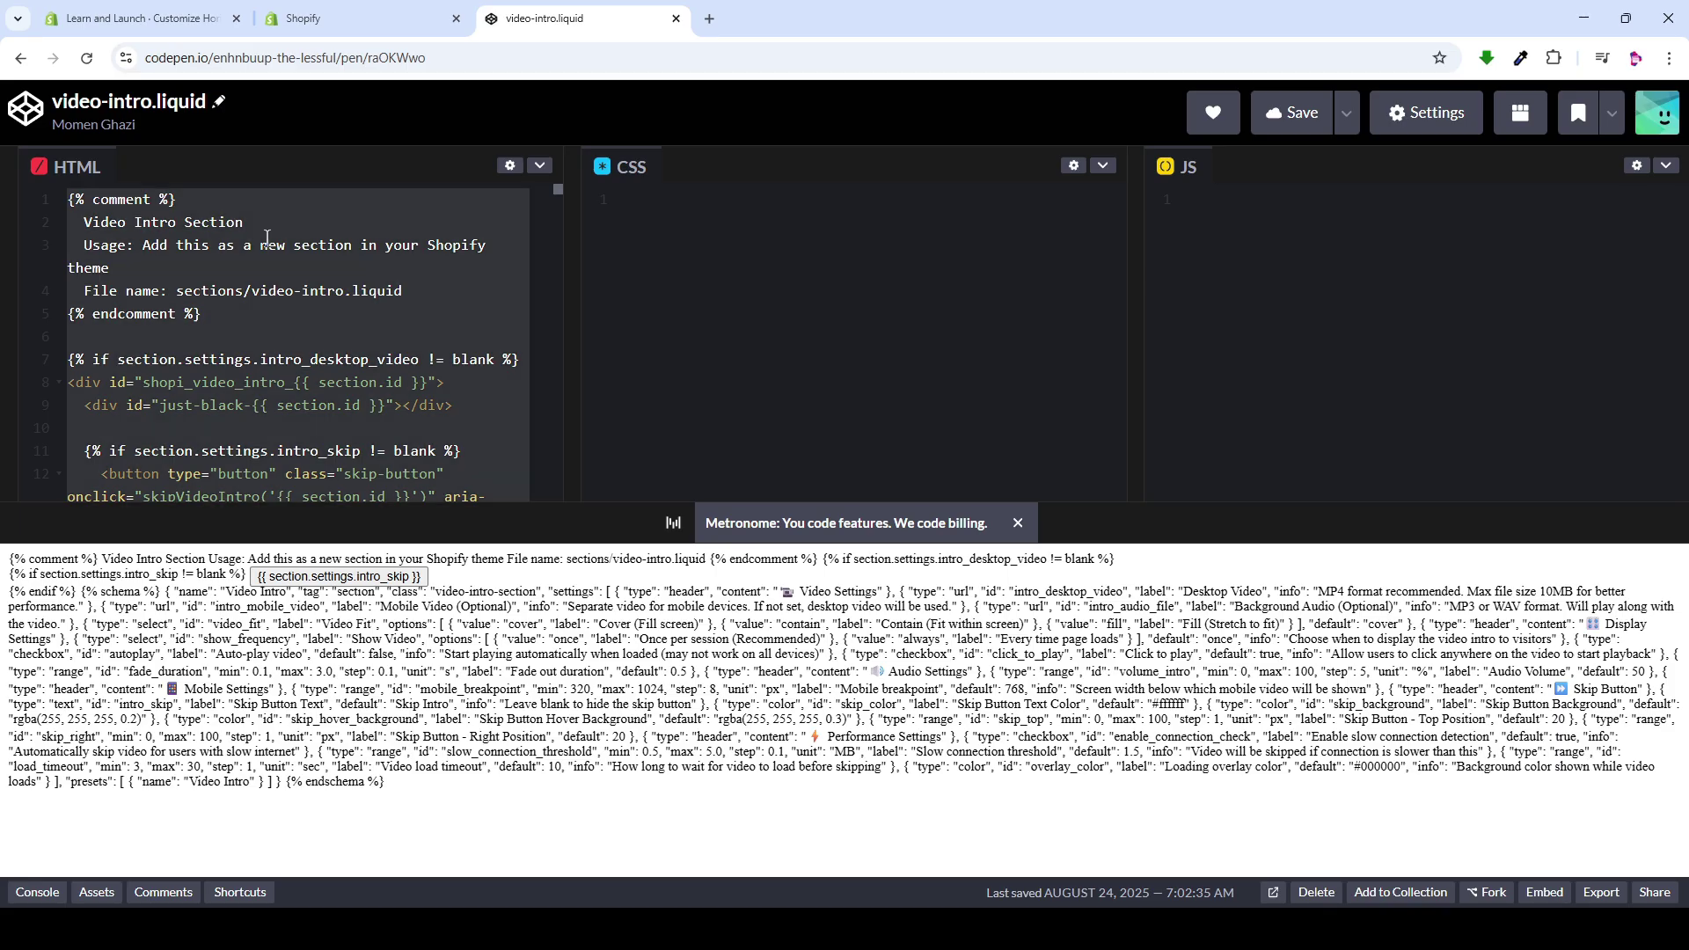
{"action": "scroll", "coordinate": [298, 412], "scroll_direction": "down", "scroll_amount": 20}
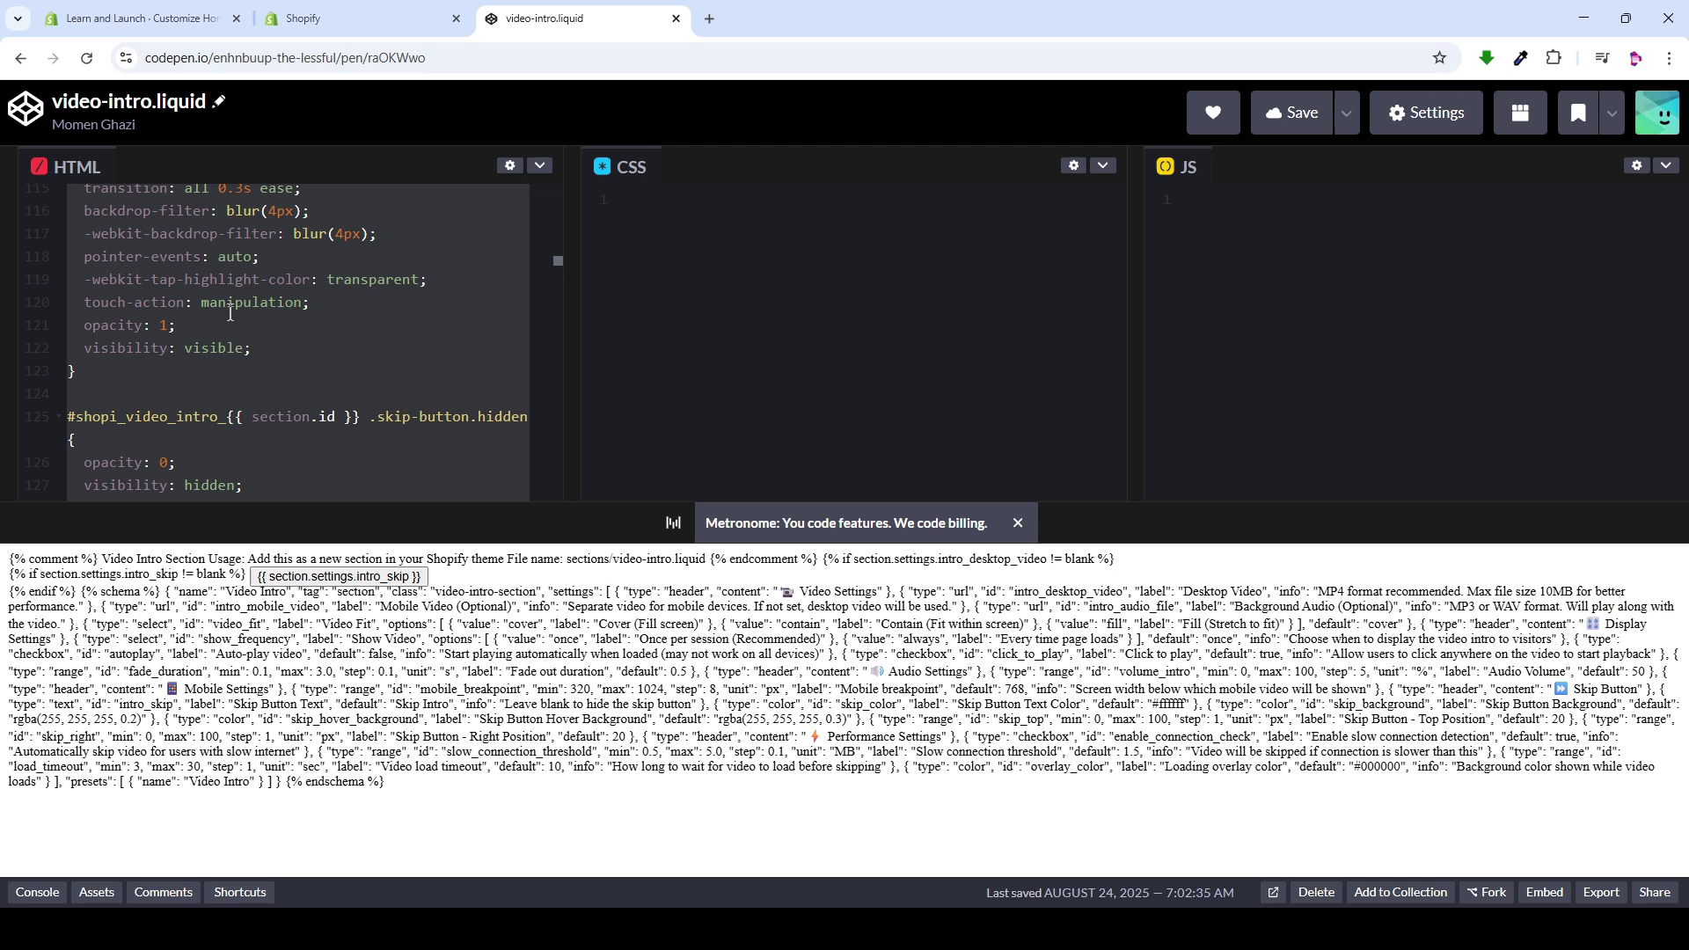
{"action": "right_click", "coordinate": [327, 304]}
{"action": "left_click", "coordinate": [338, 407]}
{"action": "key", "text": "ctrl+shift+Tab"}
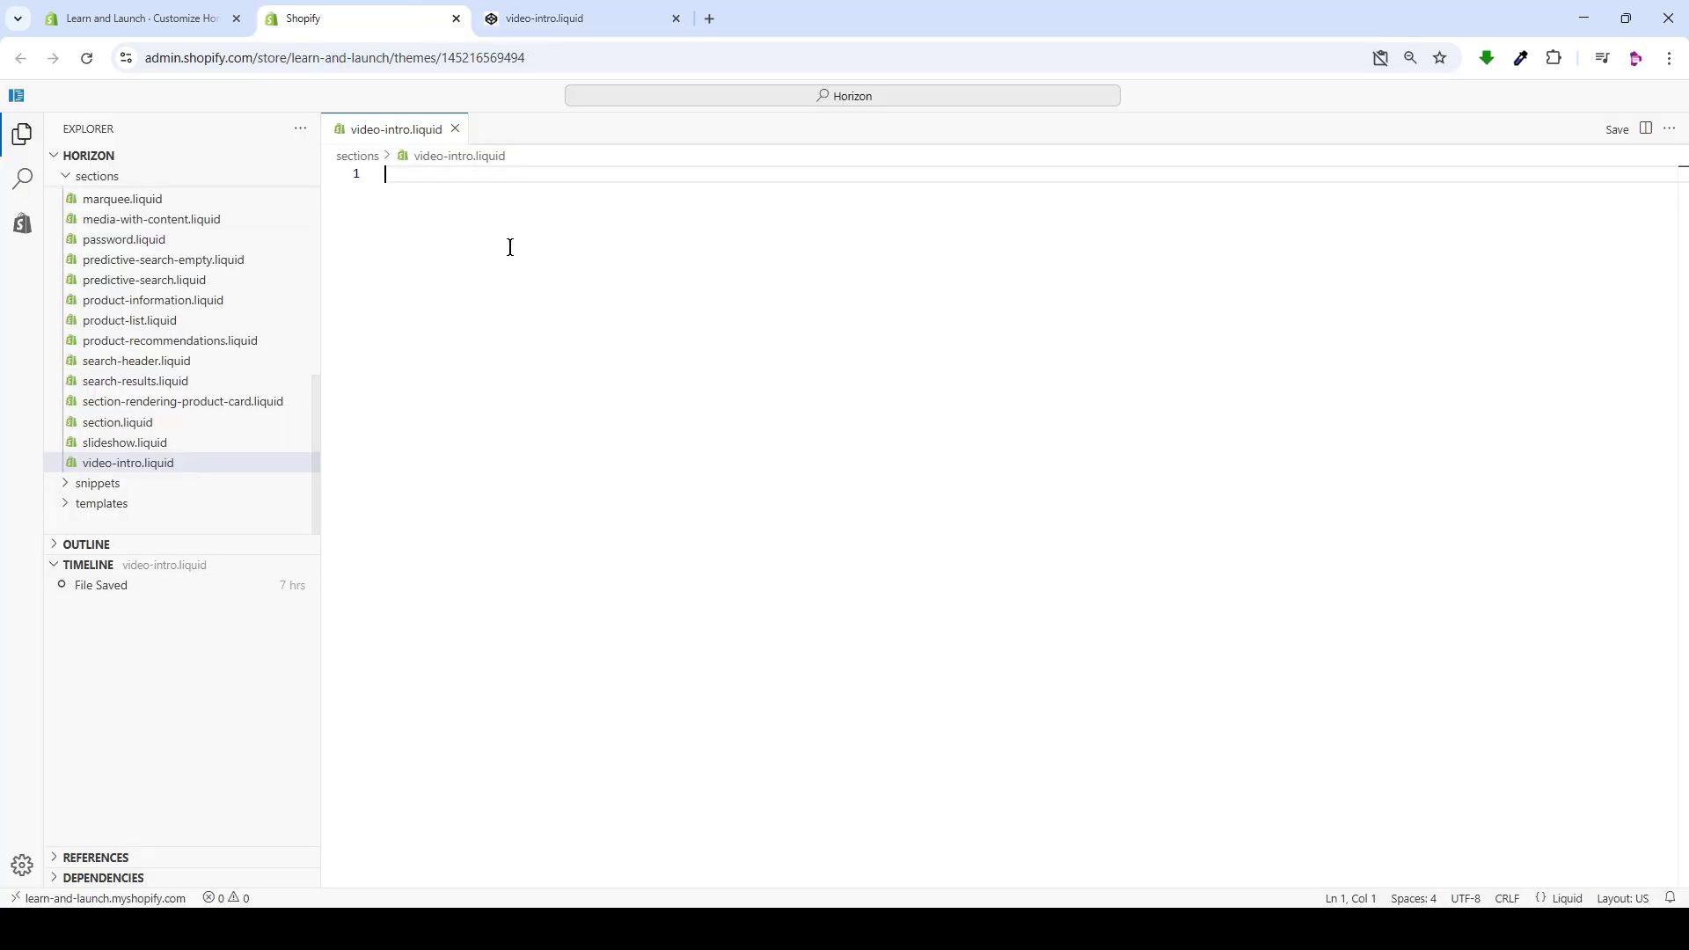
{"action": "key", "text": "ctrl+v"}
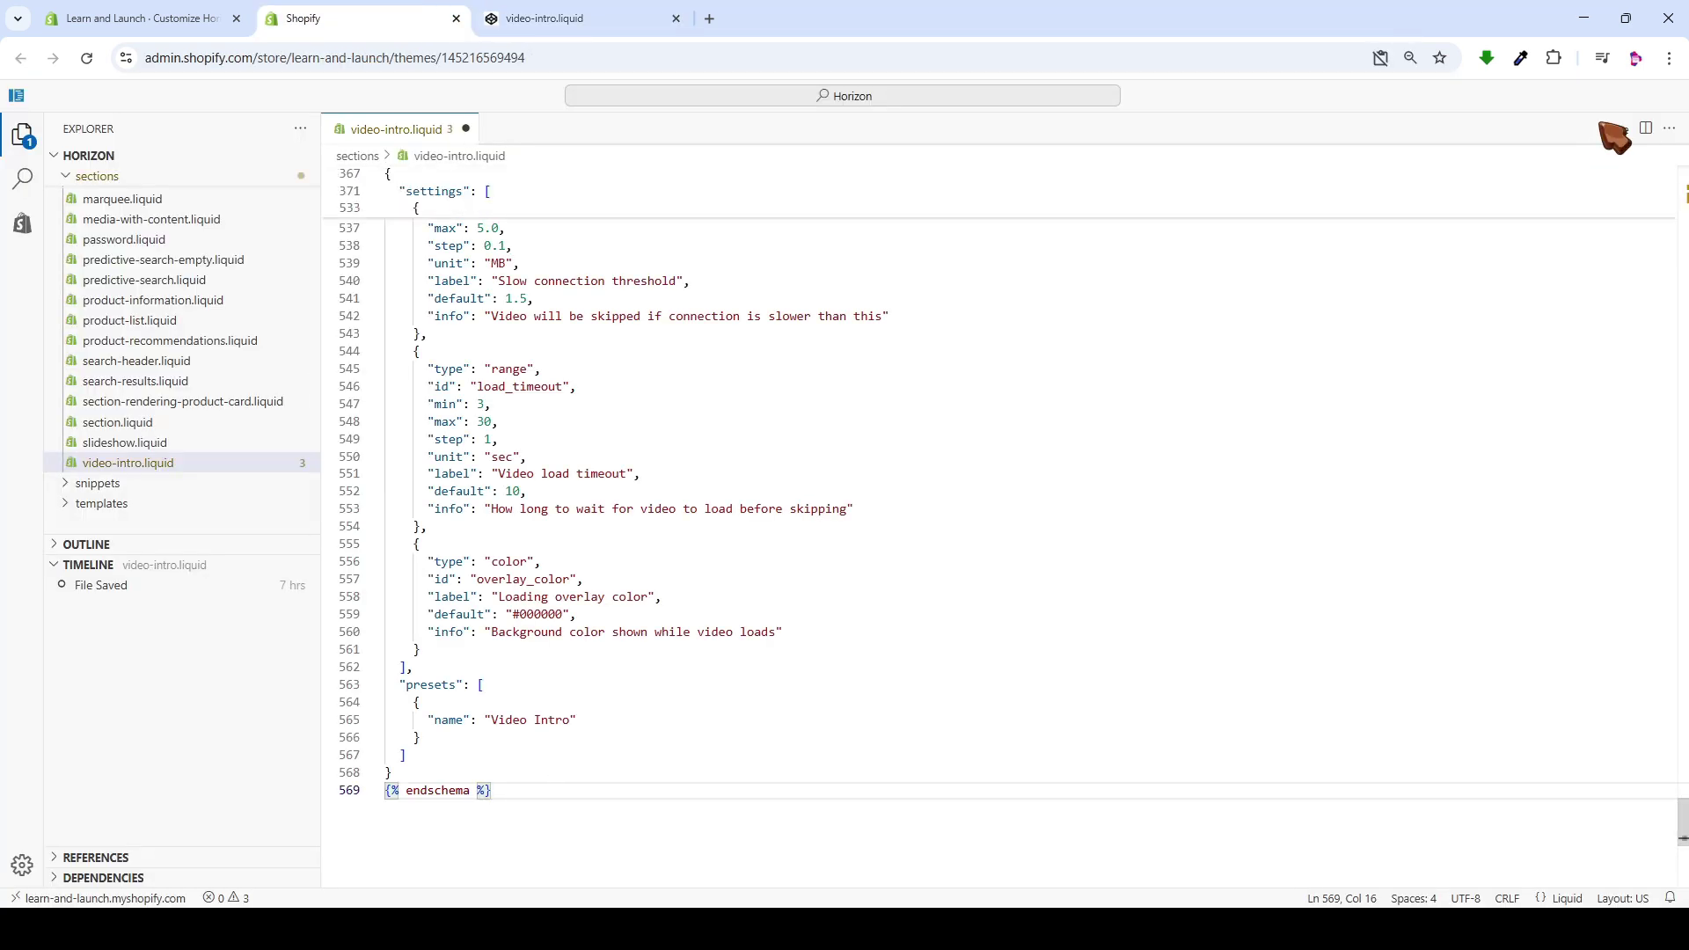
{"action": "left_click", "coordinate": [1617, 129]}
Step: Open the theme editor in a new tab and search the home template's sections for 'vid'
{"action": "key", "text": "ctrl+shift+Tab"}
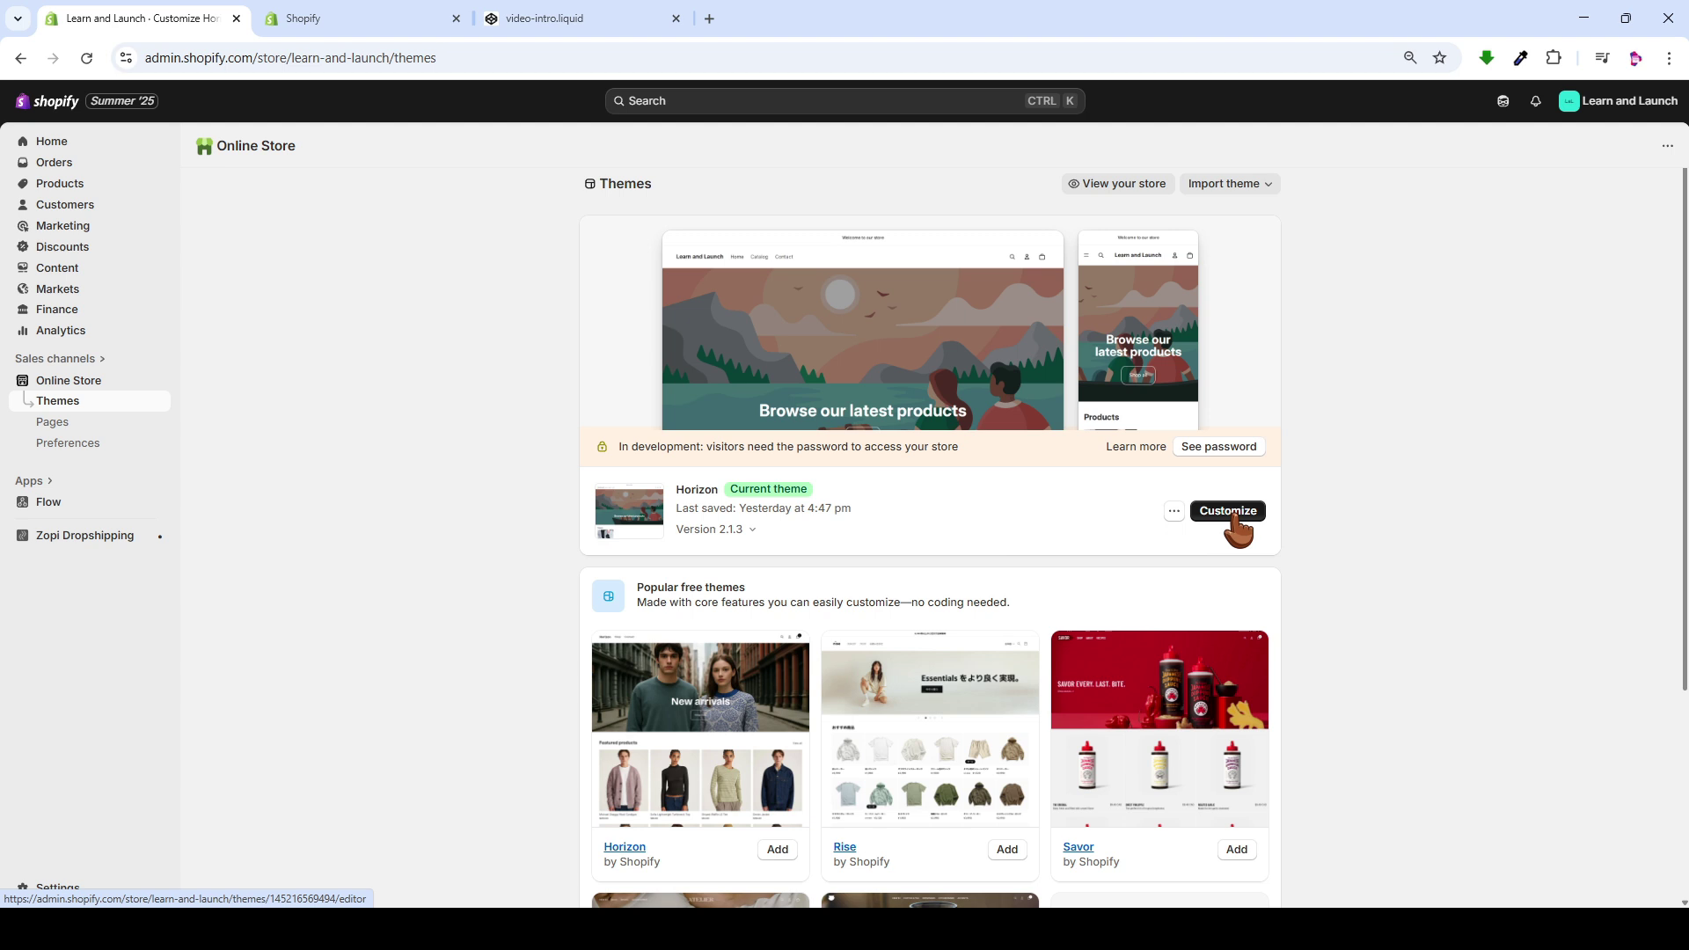
{"action": "right_click", "coordinate": [1228, 518]}
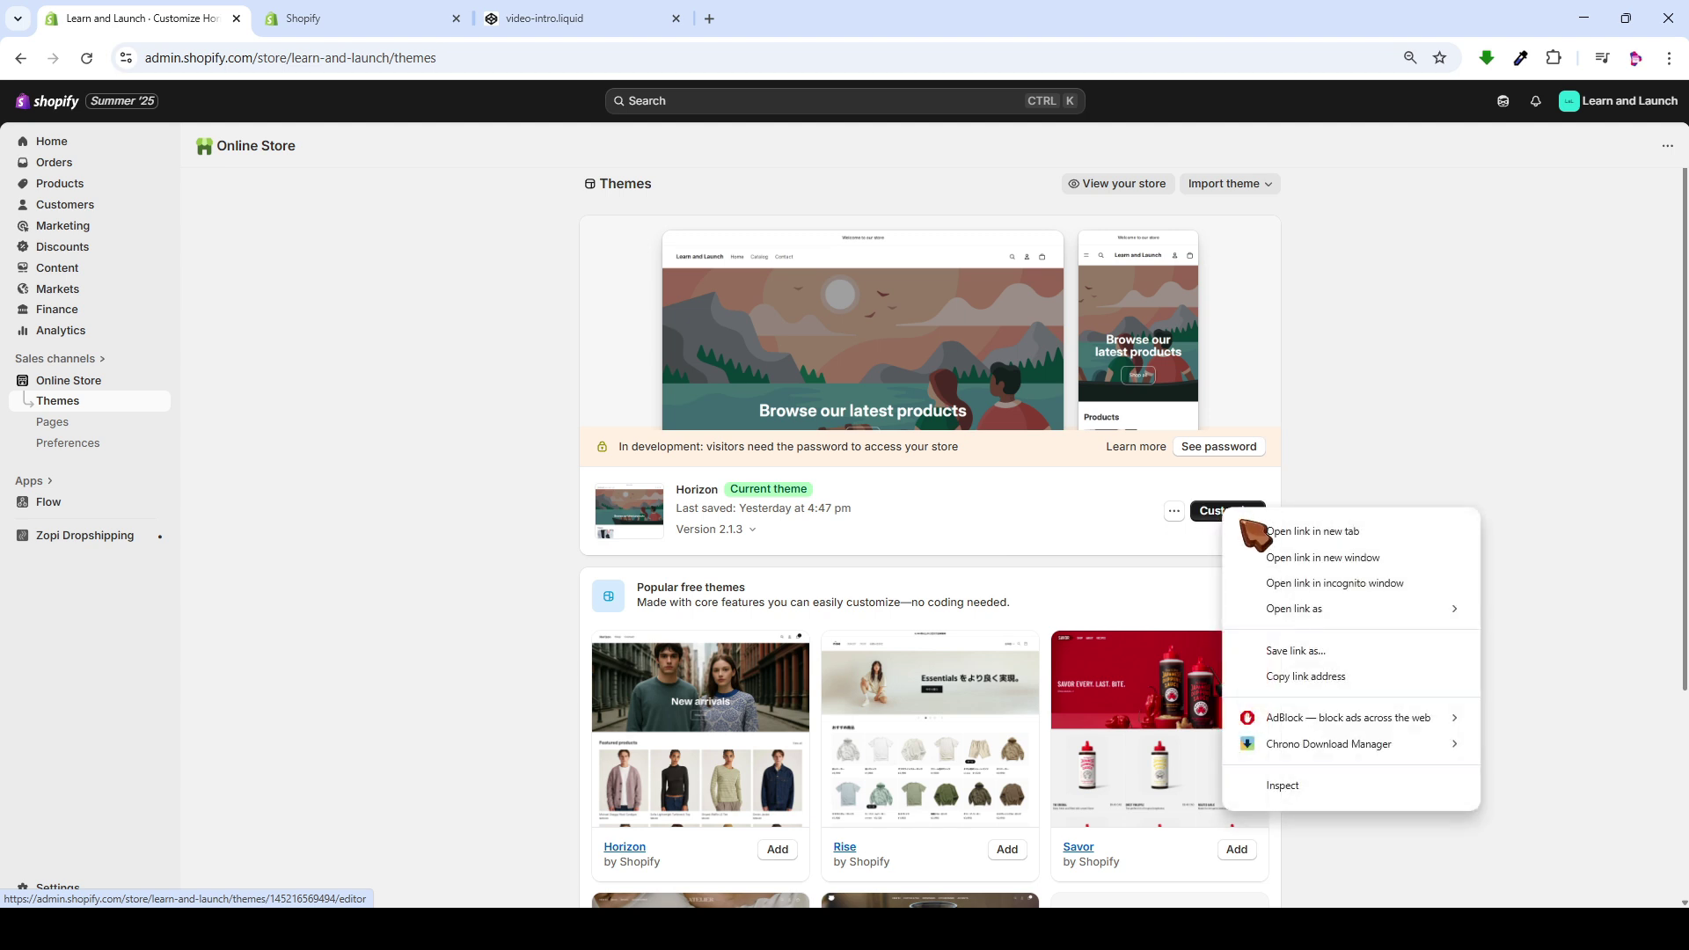
{"action": "left_click", "coordinate": [1249, 531]}
{"action": "key", "text": "ctrl+Tab"}
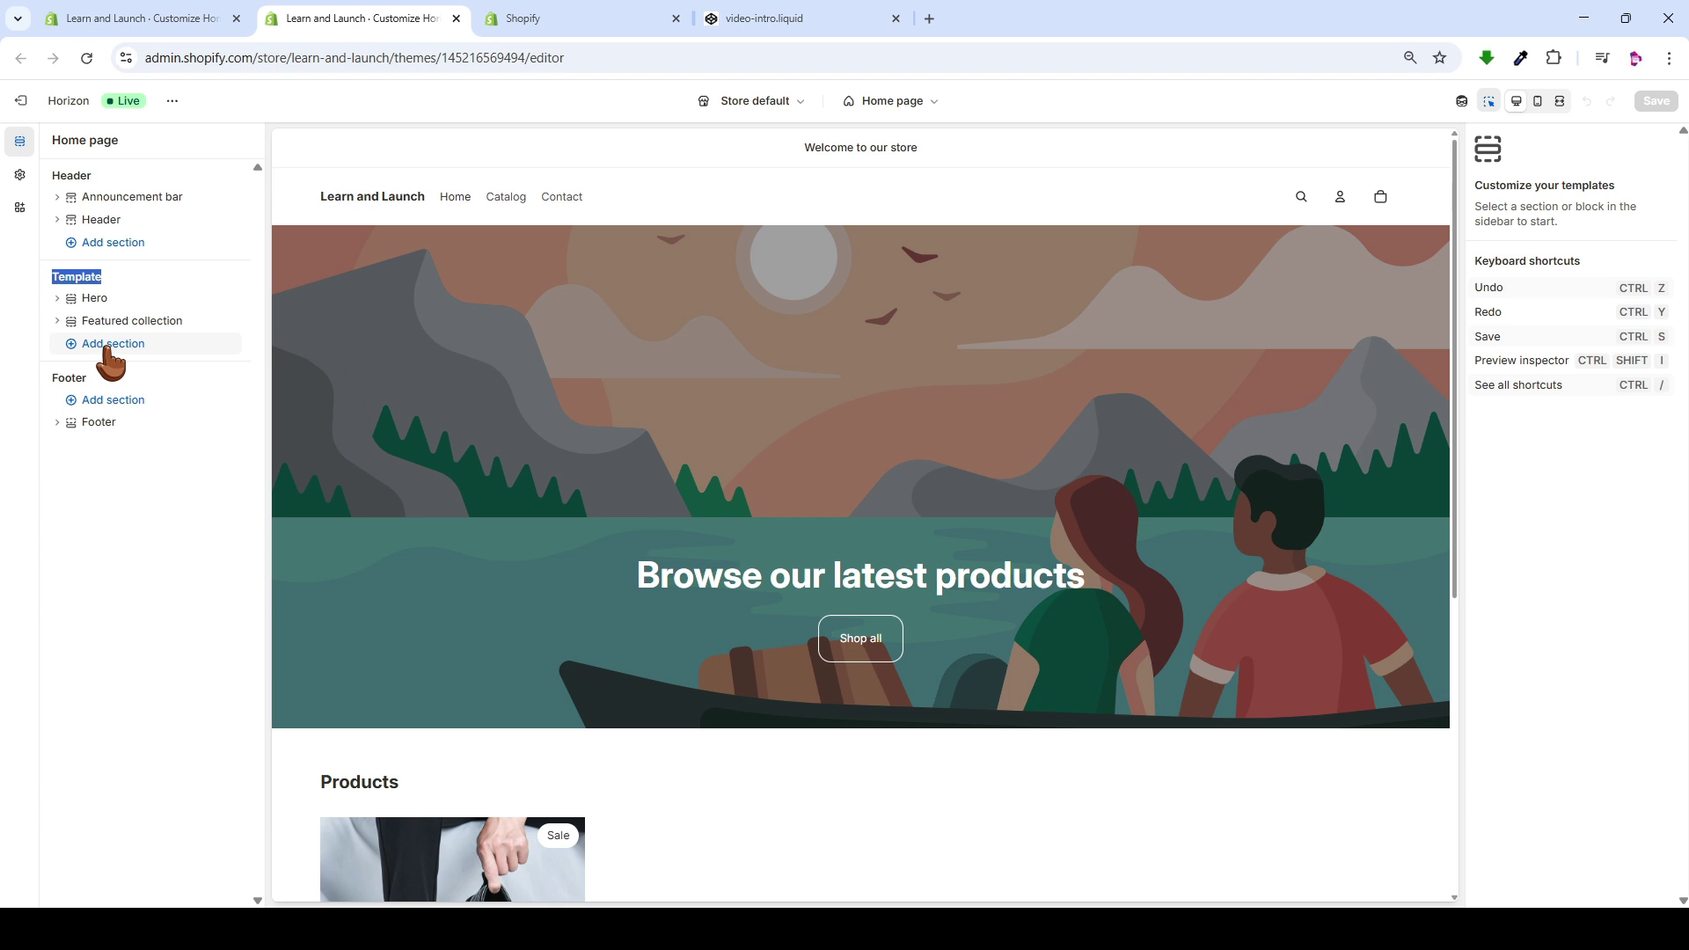
{"action": "left_click", "coordinate": [111, 344]}
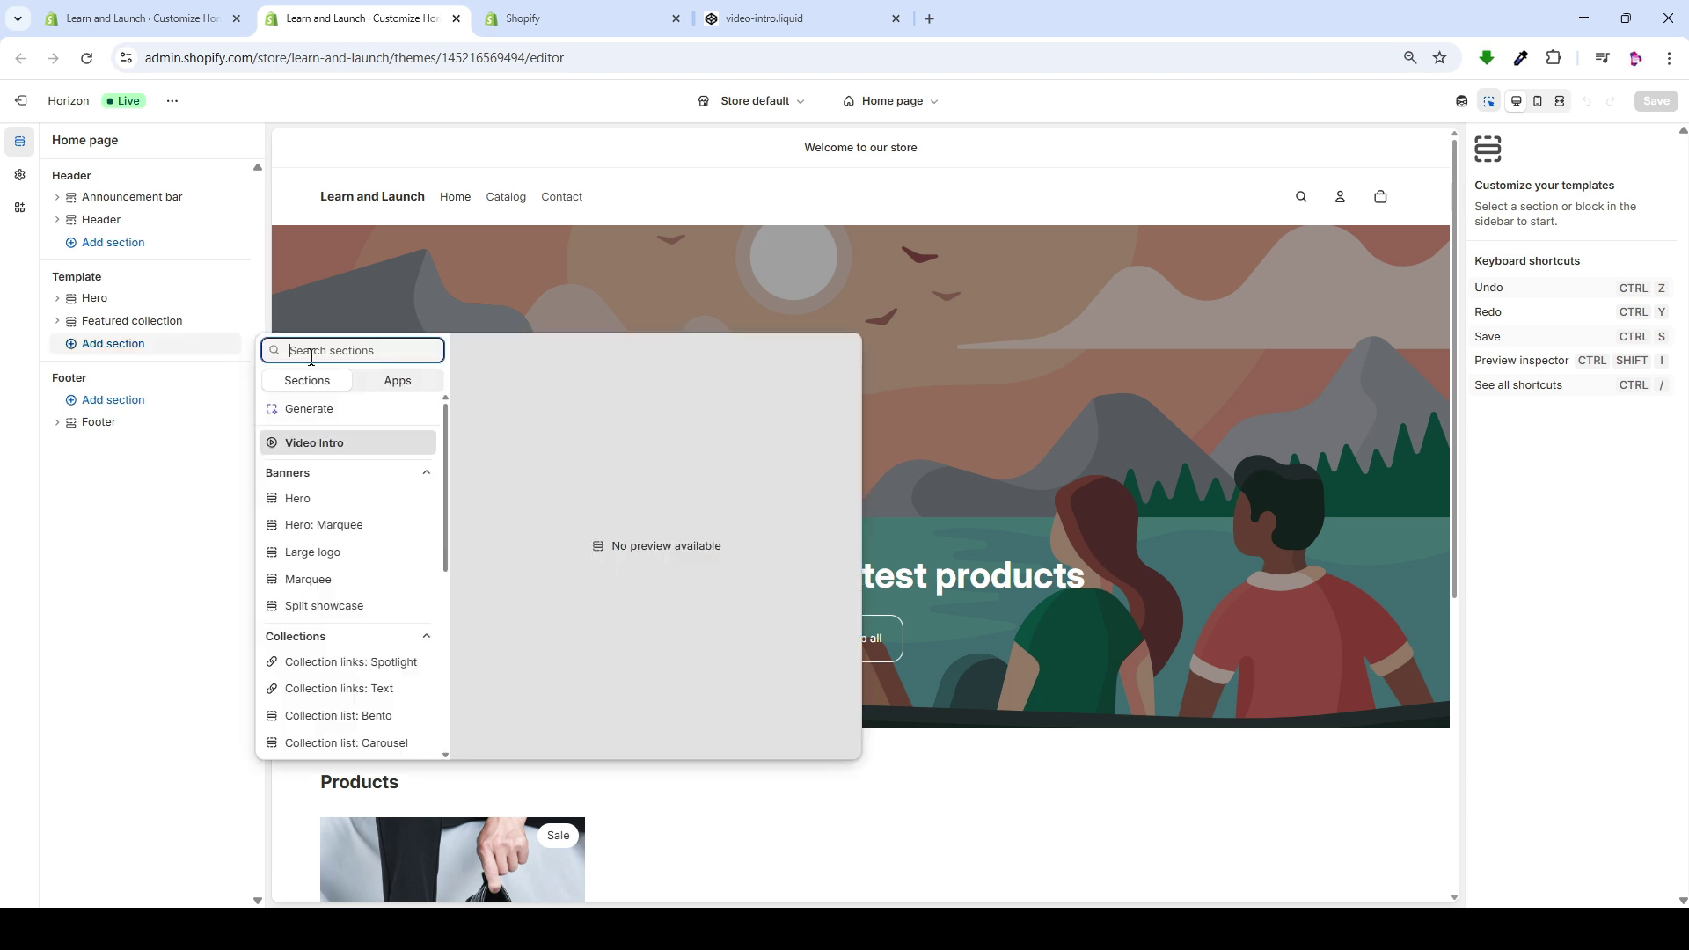
{"action": "type", "text": "vid"}
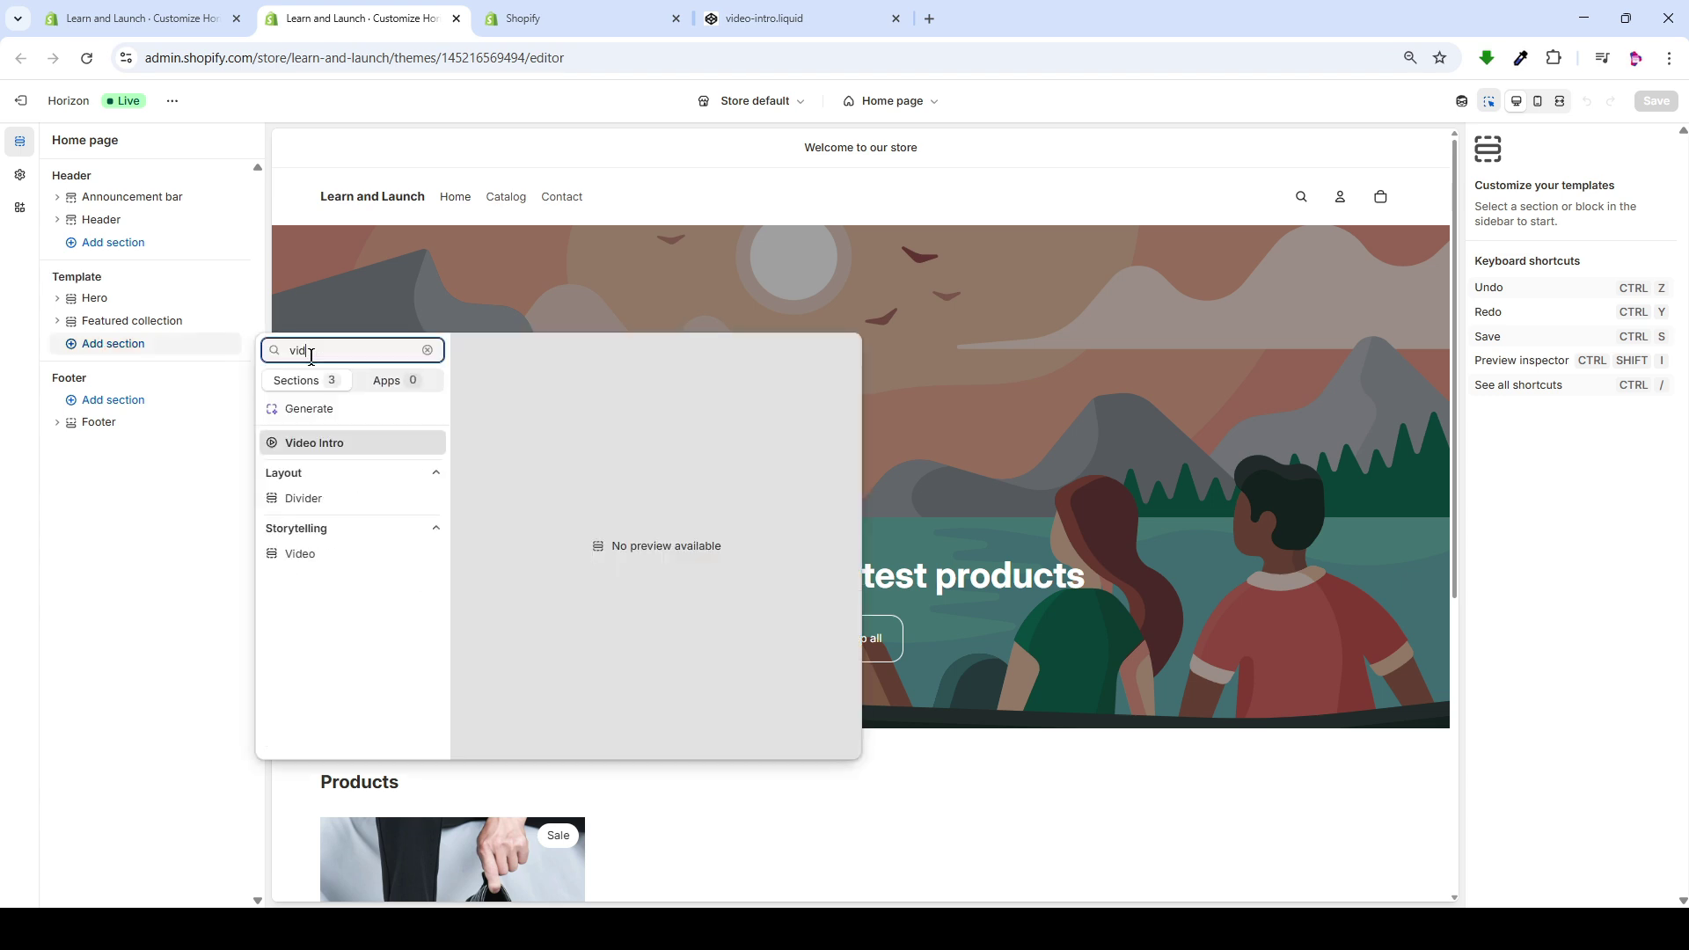
{"action": "left_click", "coordinate": [352, 450]}
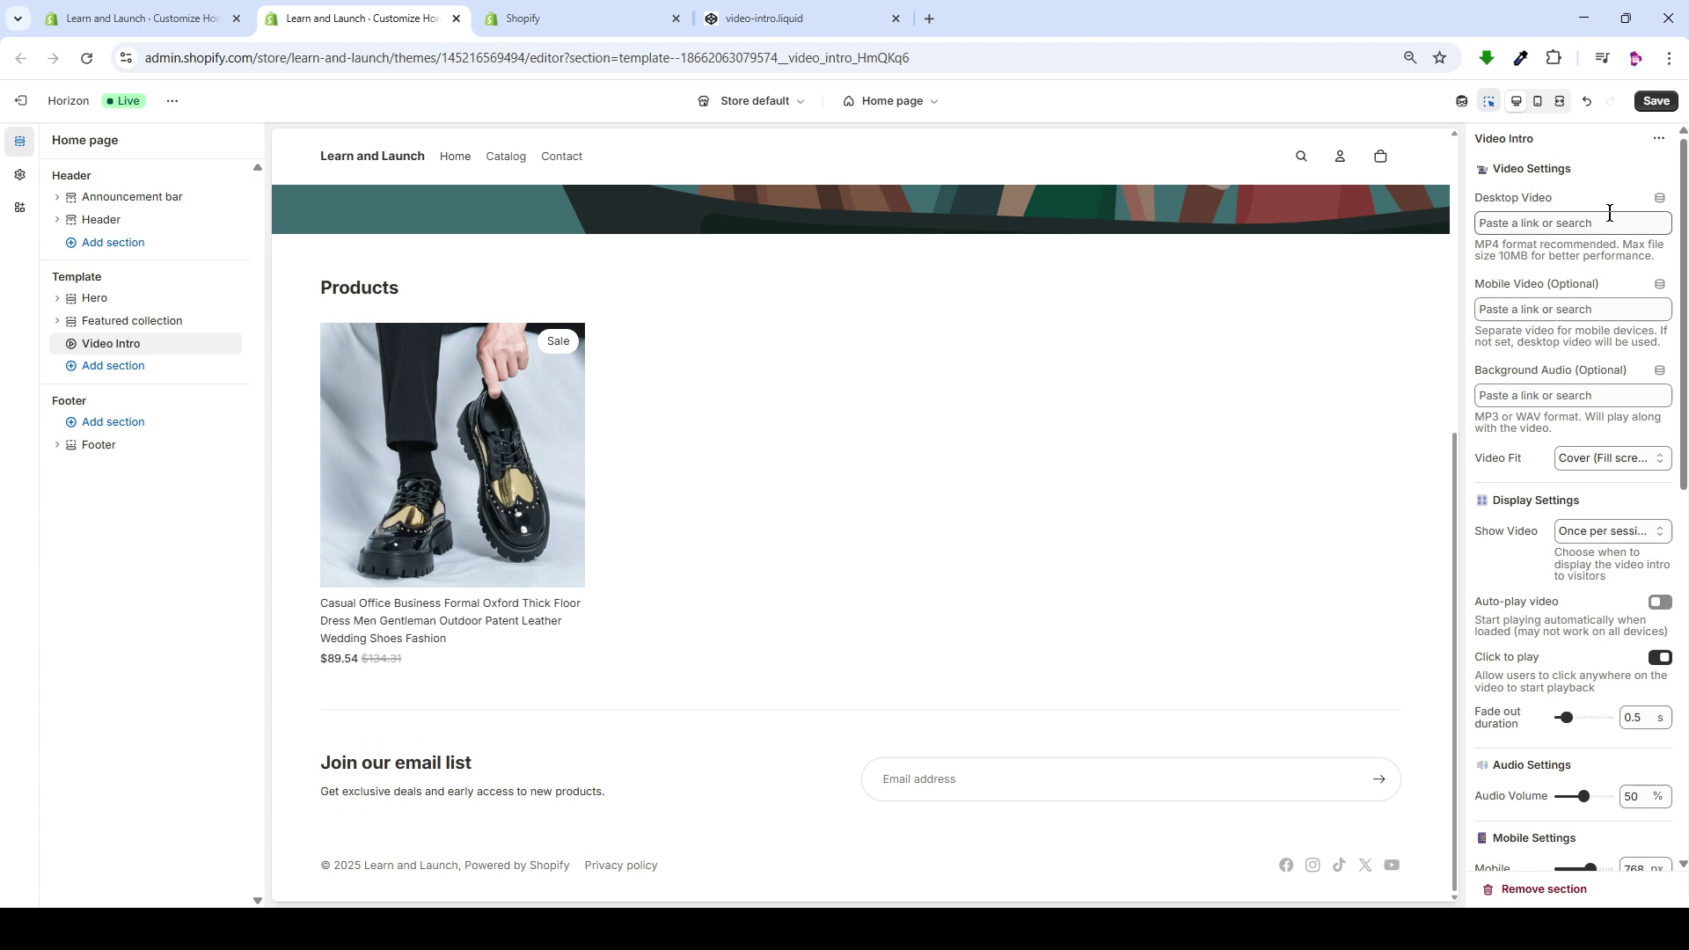
{"action": "scroll", "coordinate": [1554, 519], "scroll_direction": "down", "scroll_amount": 10}
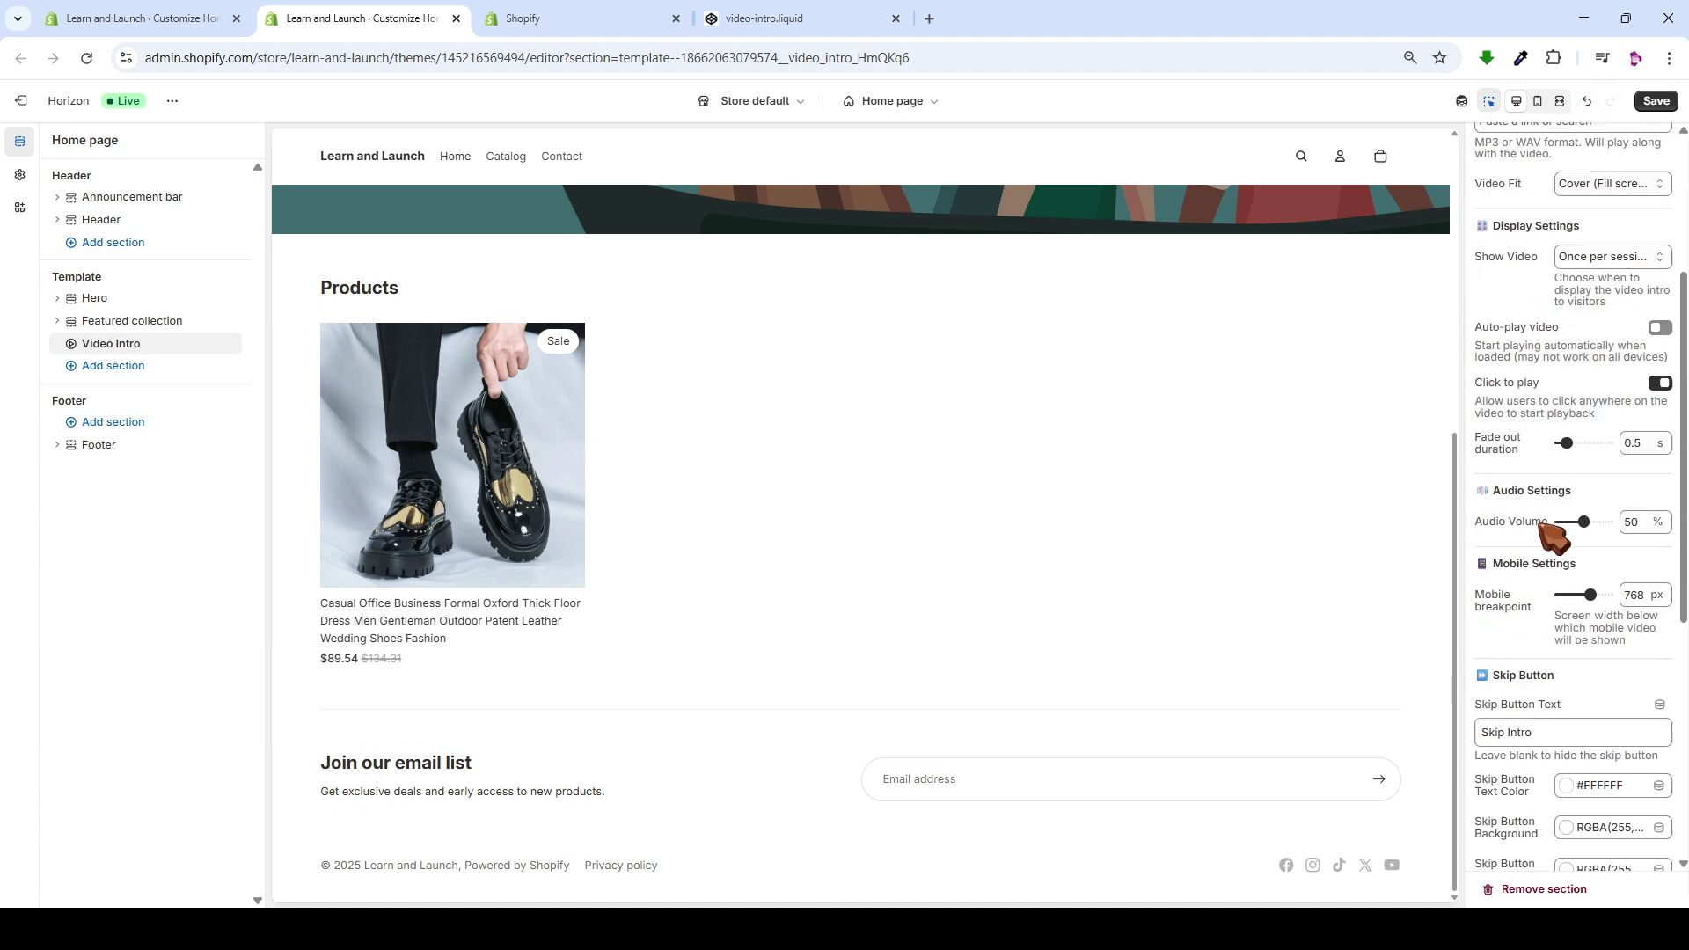
{"action": "scroll", "coordinate": [1550, 542], "scroll_direction": "up", "scroll_amount": 10}
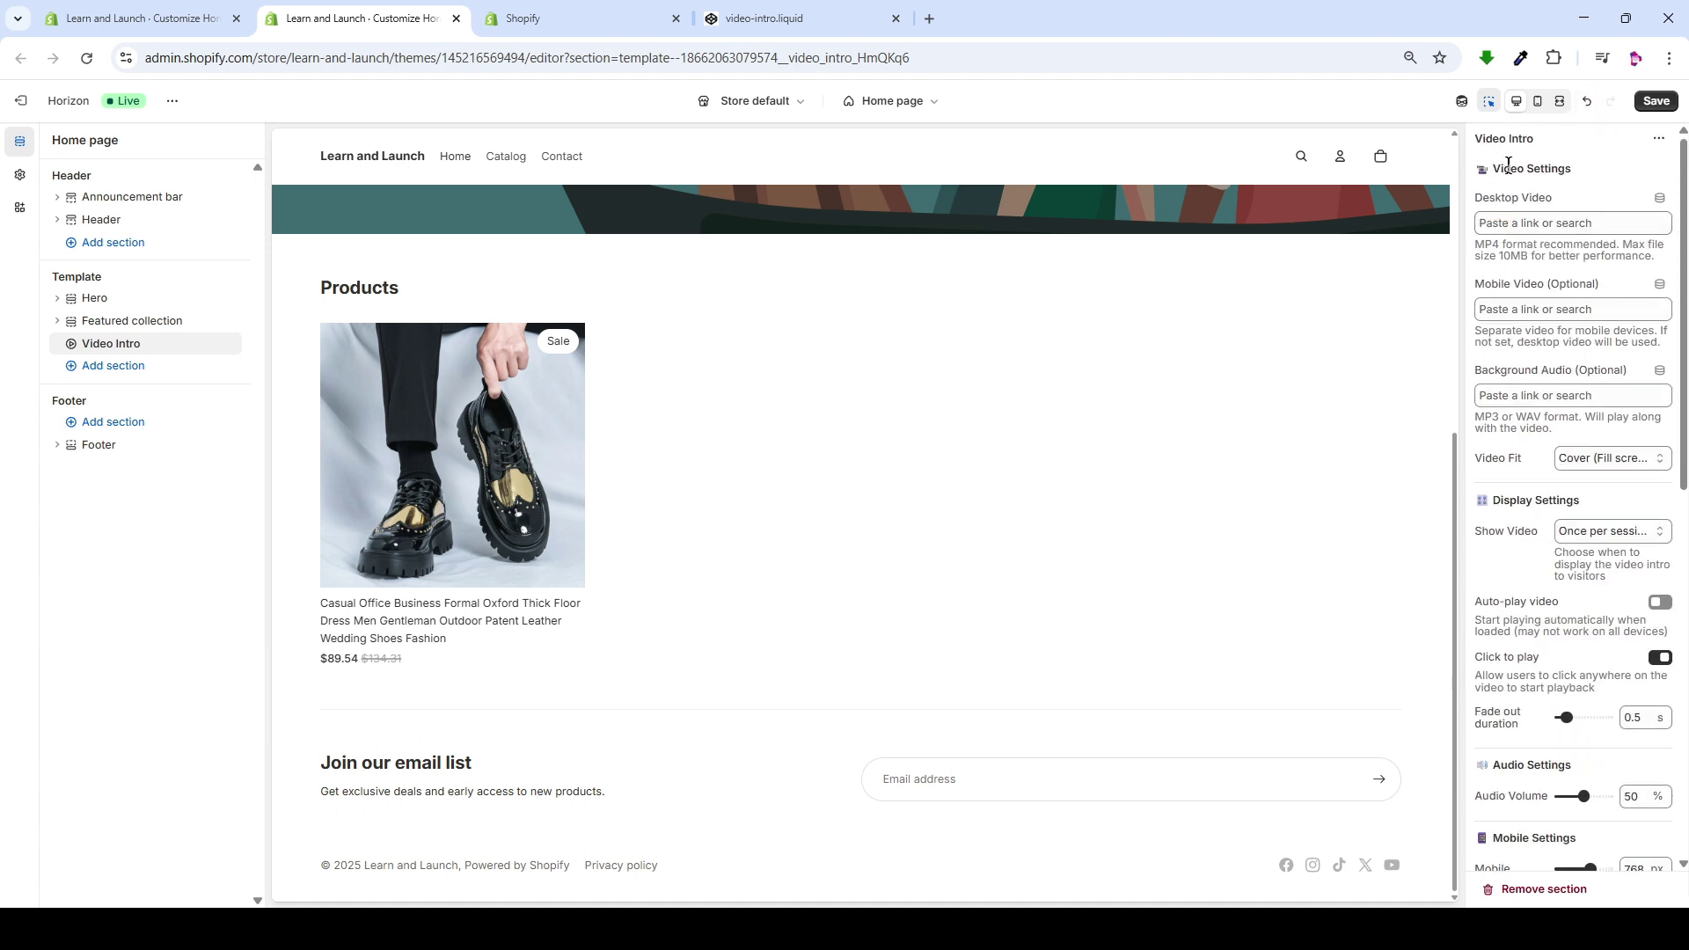
{"action": "left_click_drag", "start_coordinate": [1519, 175], "coordinate": [1596, 187]}
{"action": "triple_click", "coordinate": [1556, 203]}
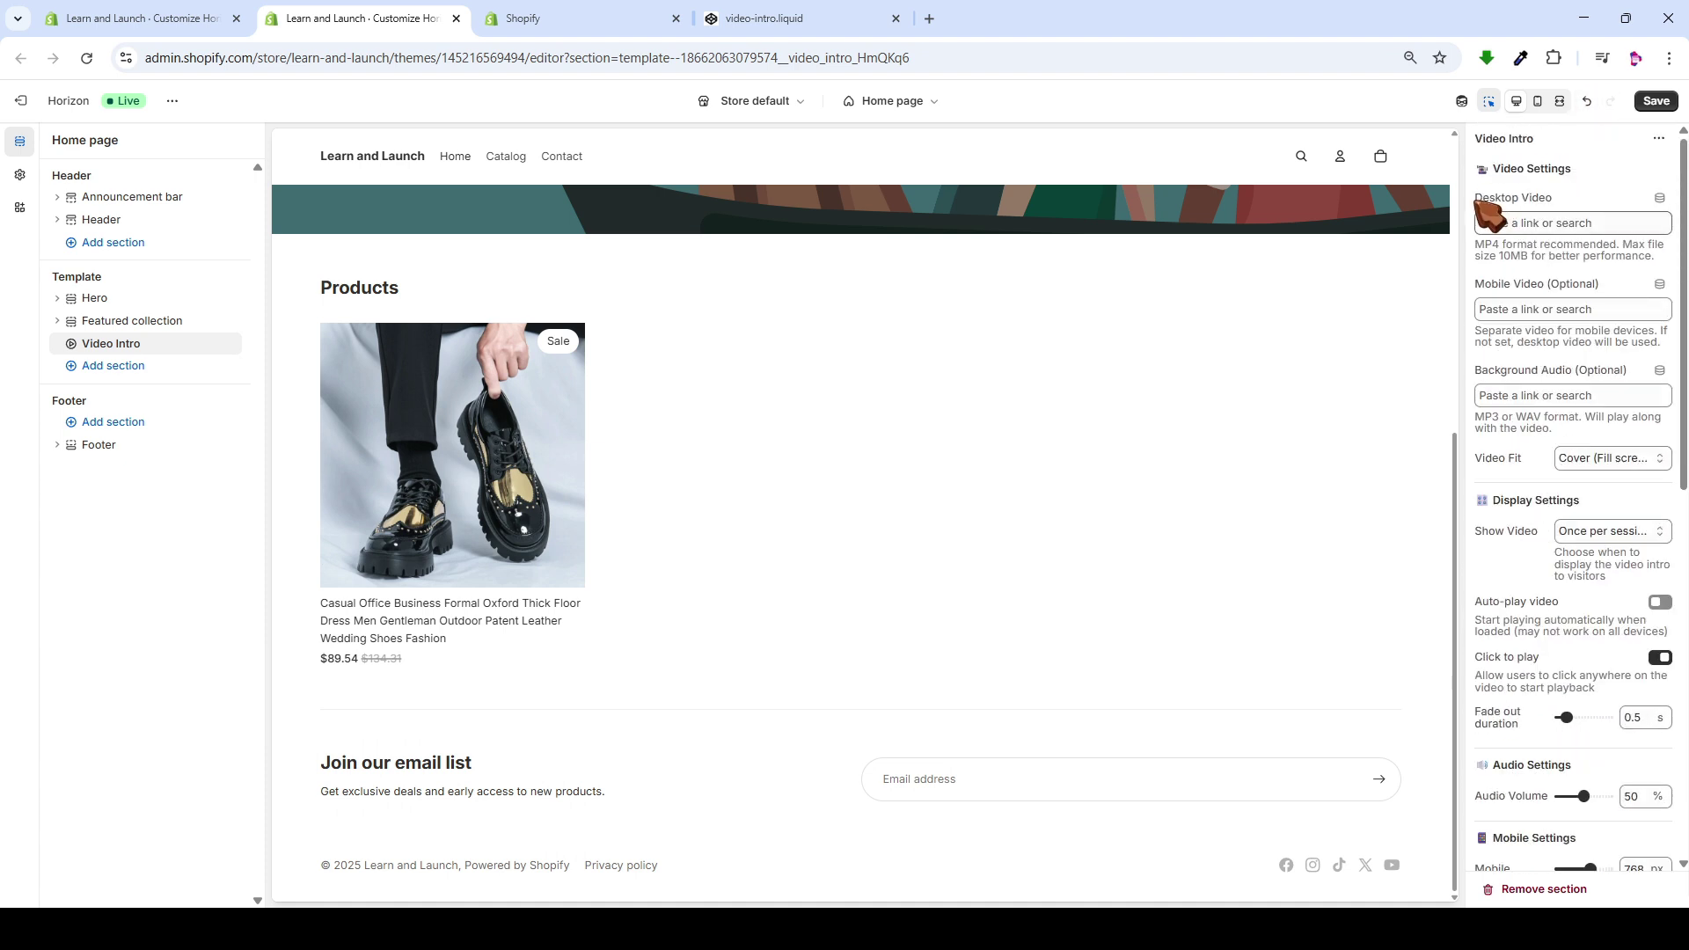
{"action": "left_click", "coordinate": [1559, 208]}
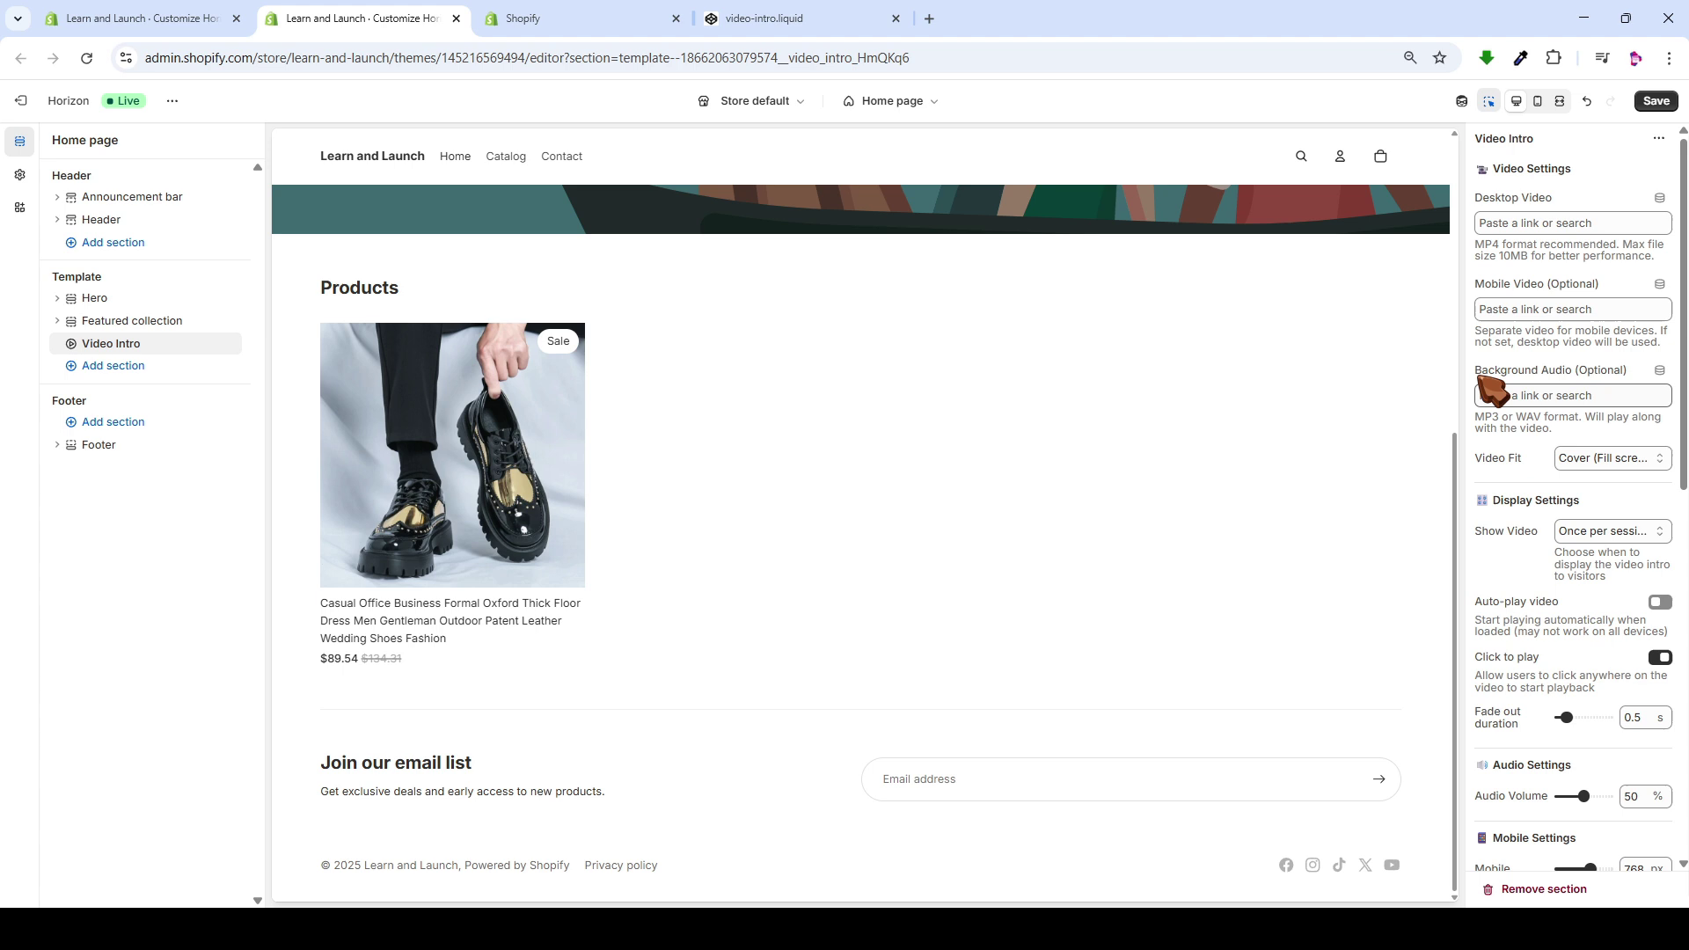
{"action": "left_click_drag", "start_coordinate": [1477, 371], "coordinate": [1564, 371]}
{"action": "left_click", "coordinate": [1610, 458]}
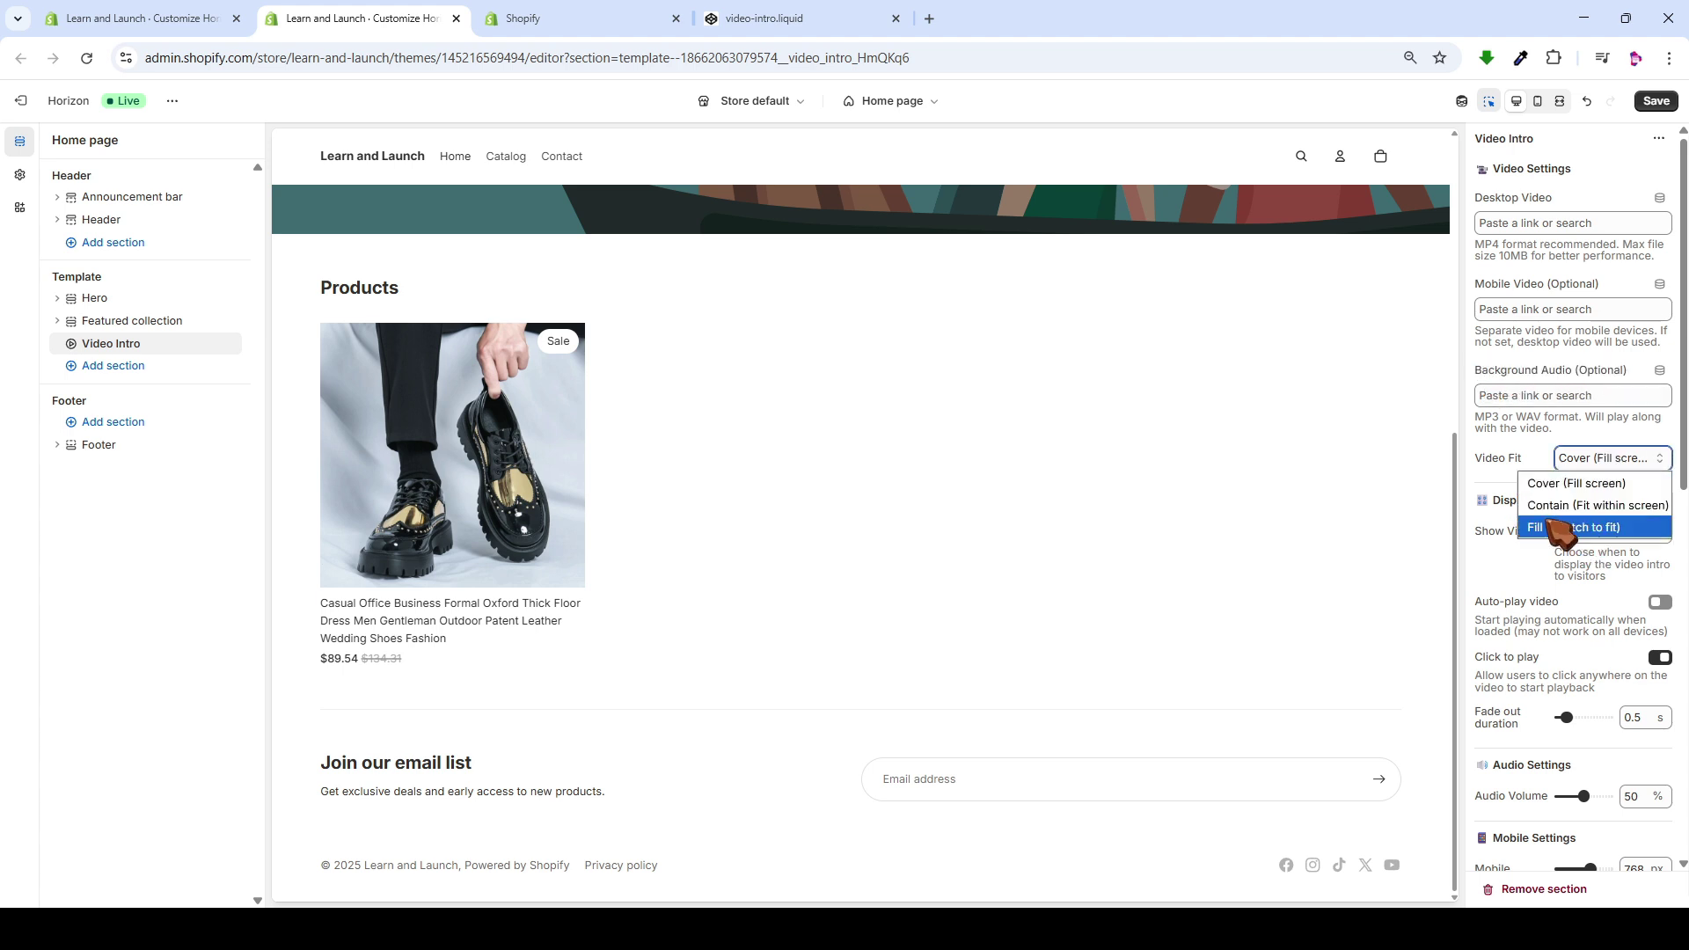
{"action": "left_click", "coordinate": [1541, 450]}
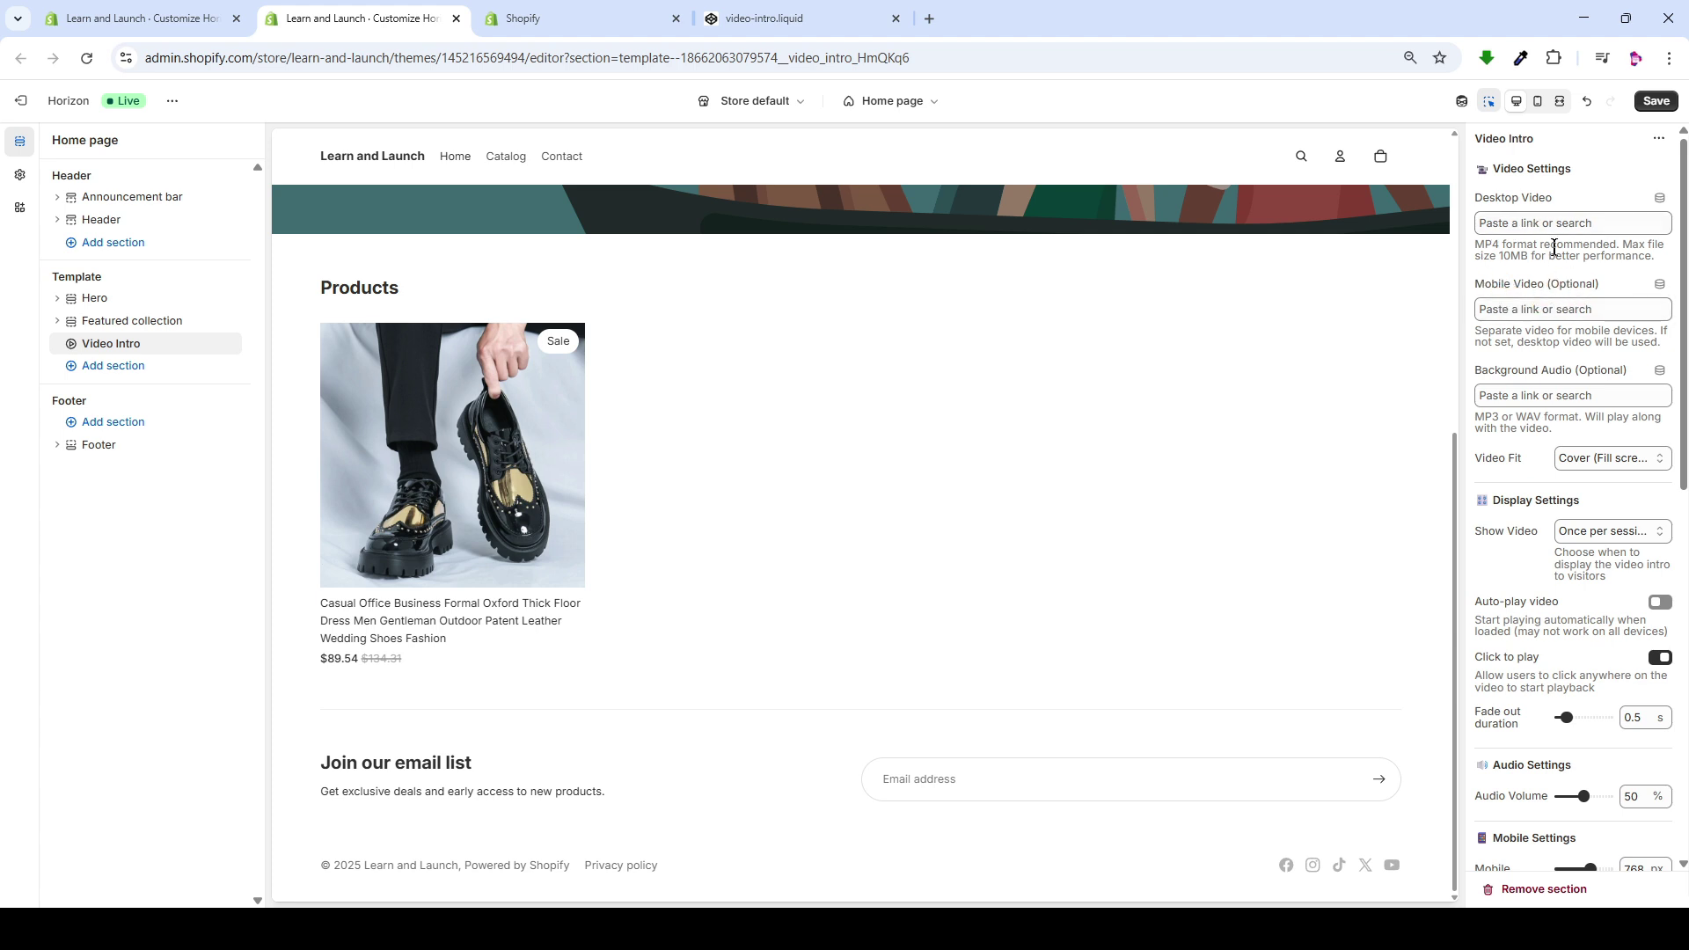
Step: Open Content > Files and preview the uploaded desktop and portrait mobile intro videos
{"action": "left_click", "coordinate": [141, 18]}
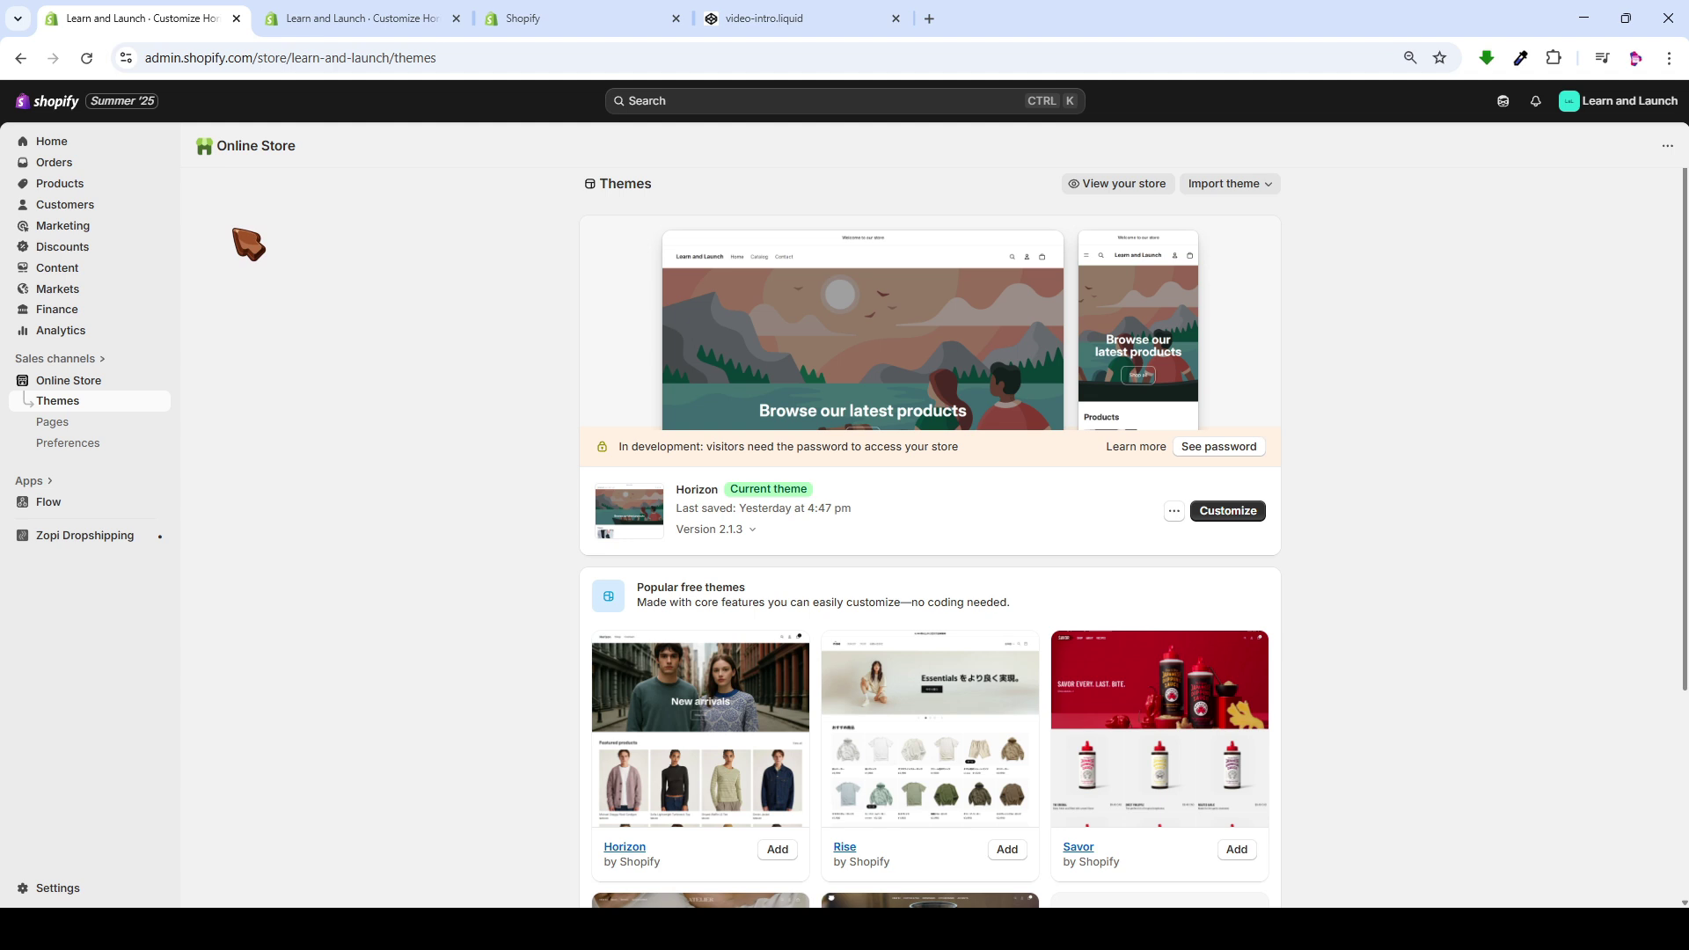
{"action": "left_click", "coordinate": [88, 275]}
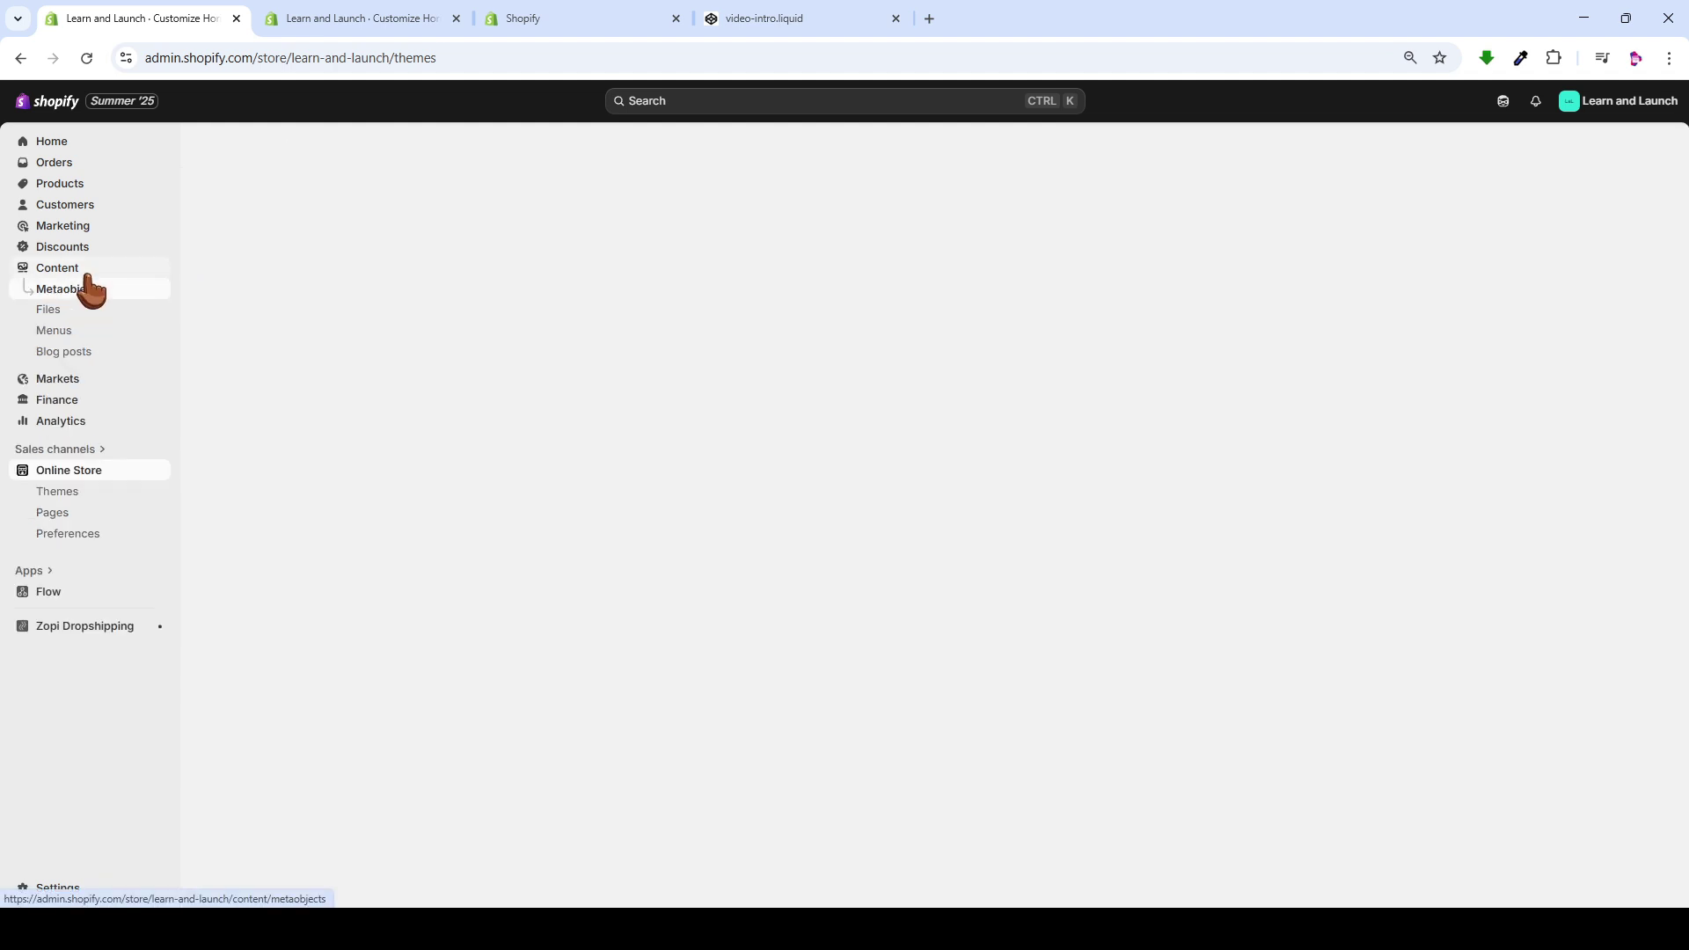
{"action": "left_click", "coordinate": [63, 315]}
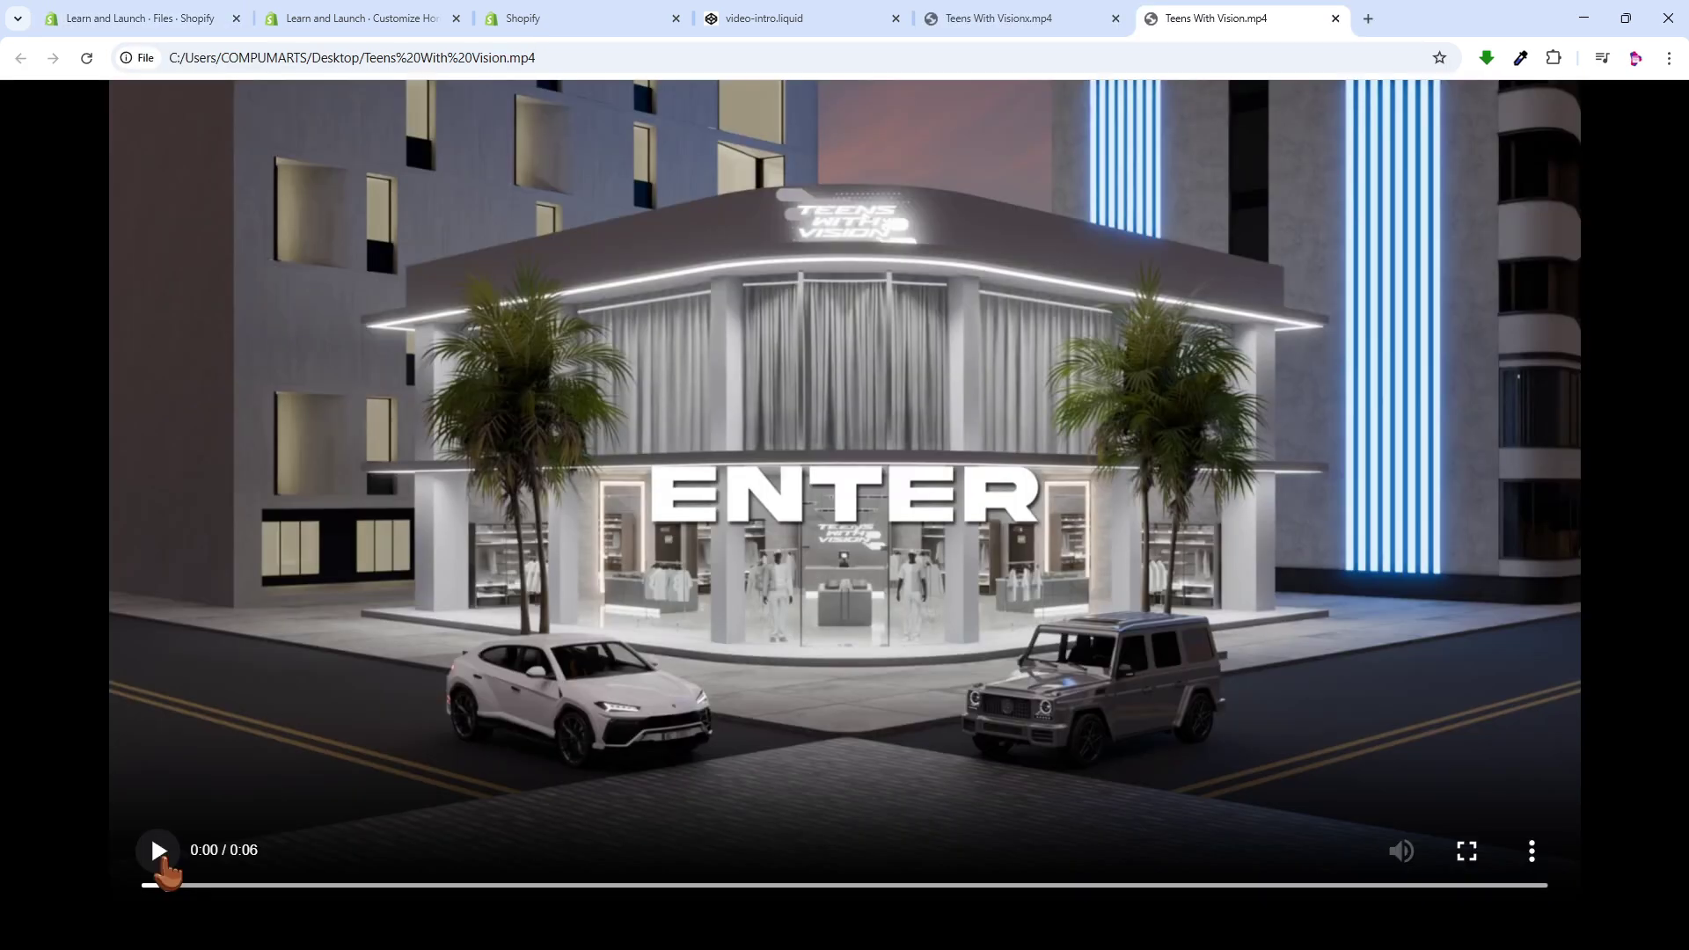
{"action": "left_click", "coordinate": [159, 852]}
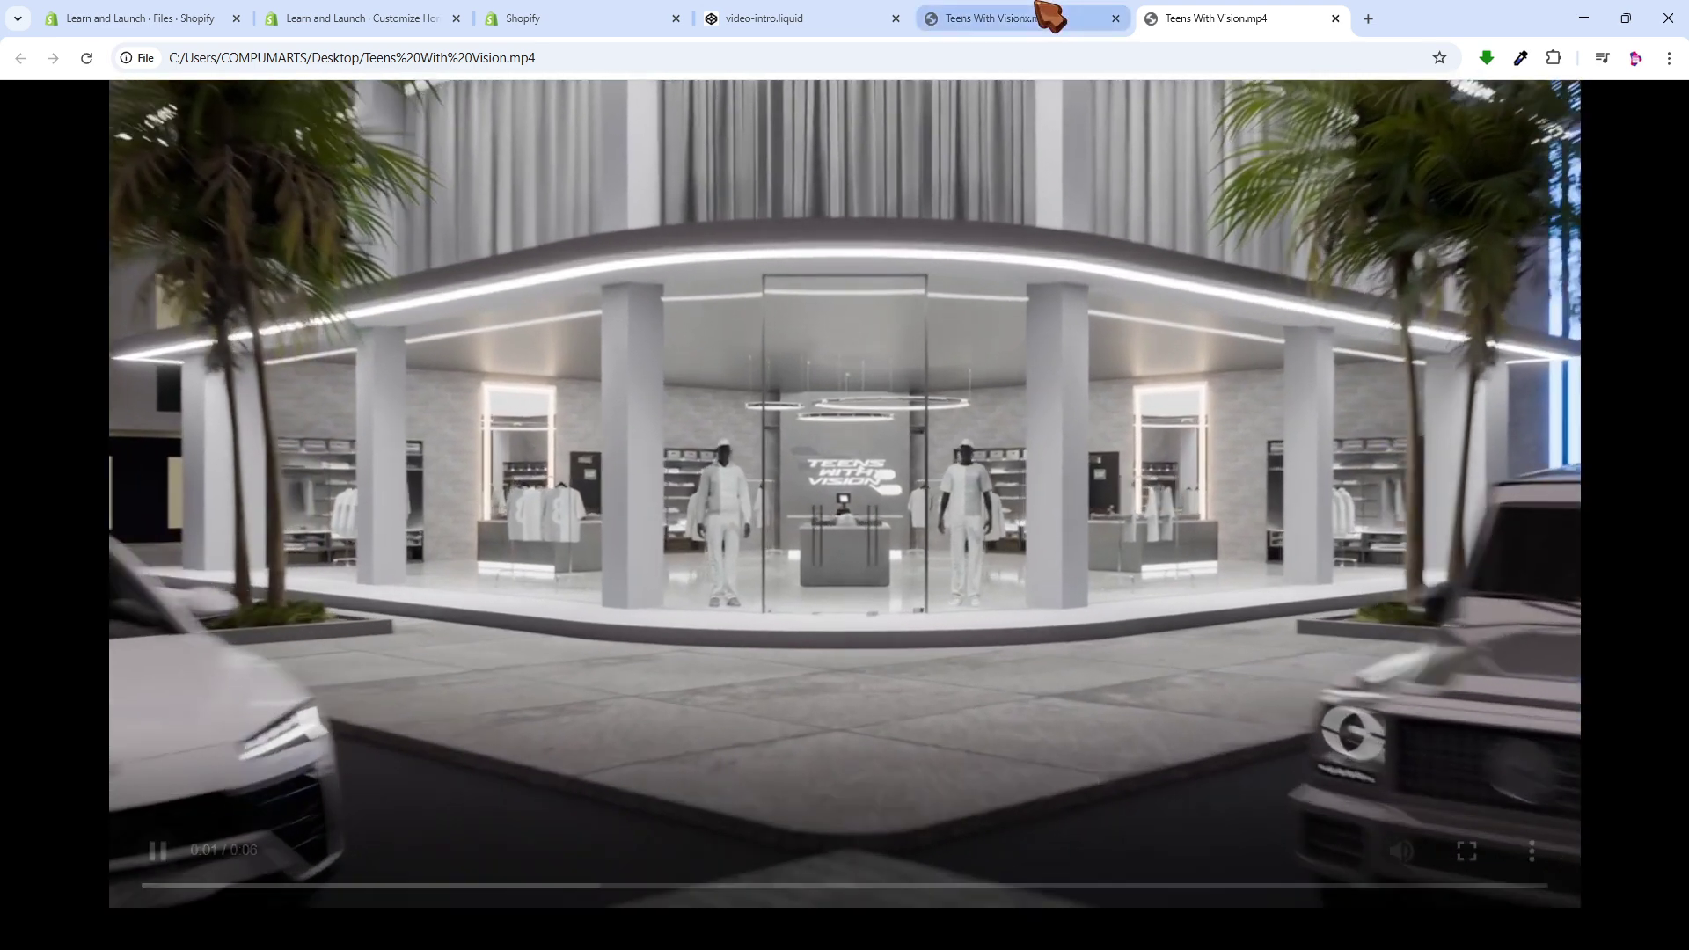
{"action": "left_click", "coordinate": [1047, 16]}
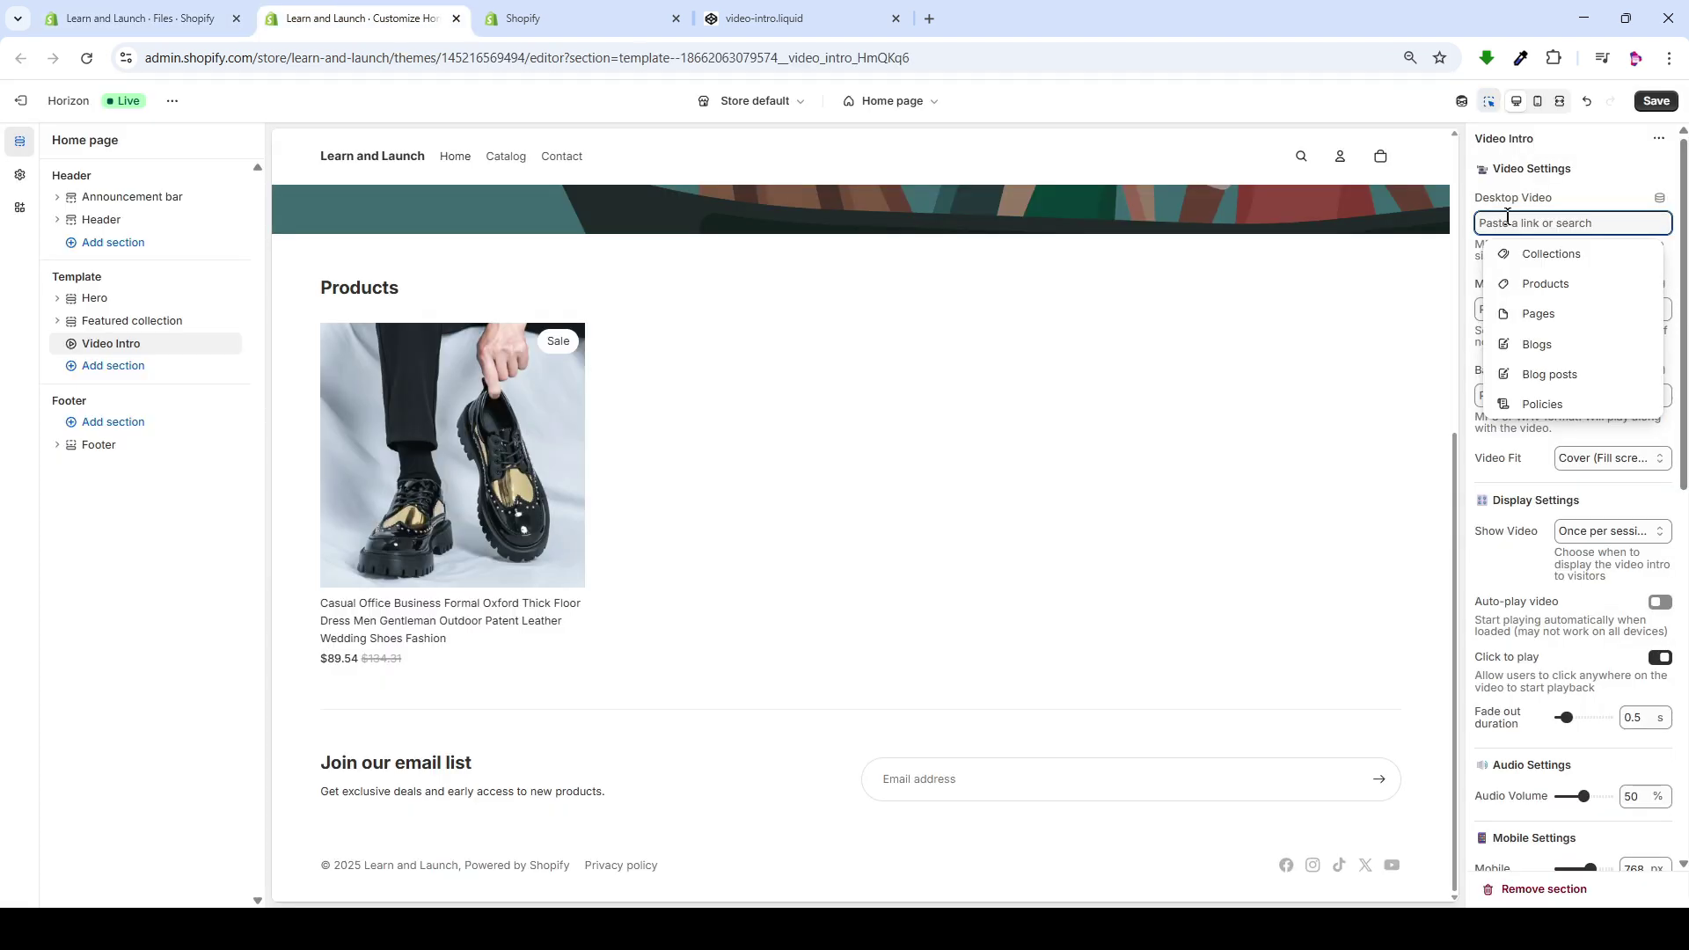
Step: Paste the cdn.shopify.com video links into the Desktop Video and Mobile Video fields
{"action": "key", "text": "ctrl+v"}
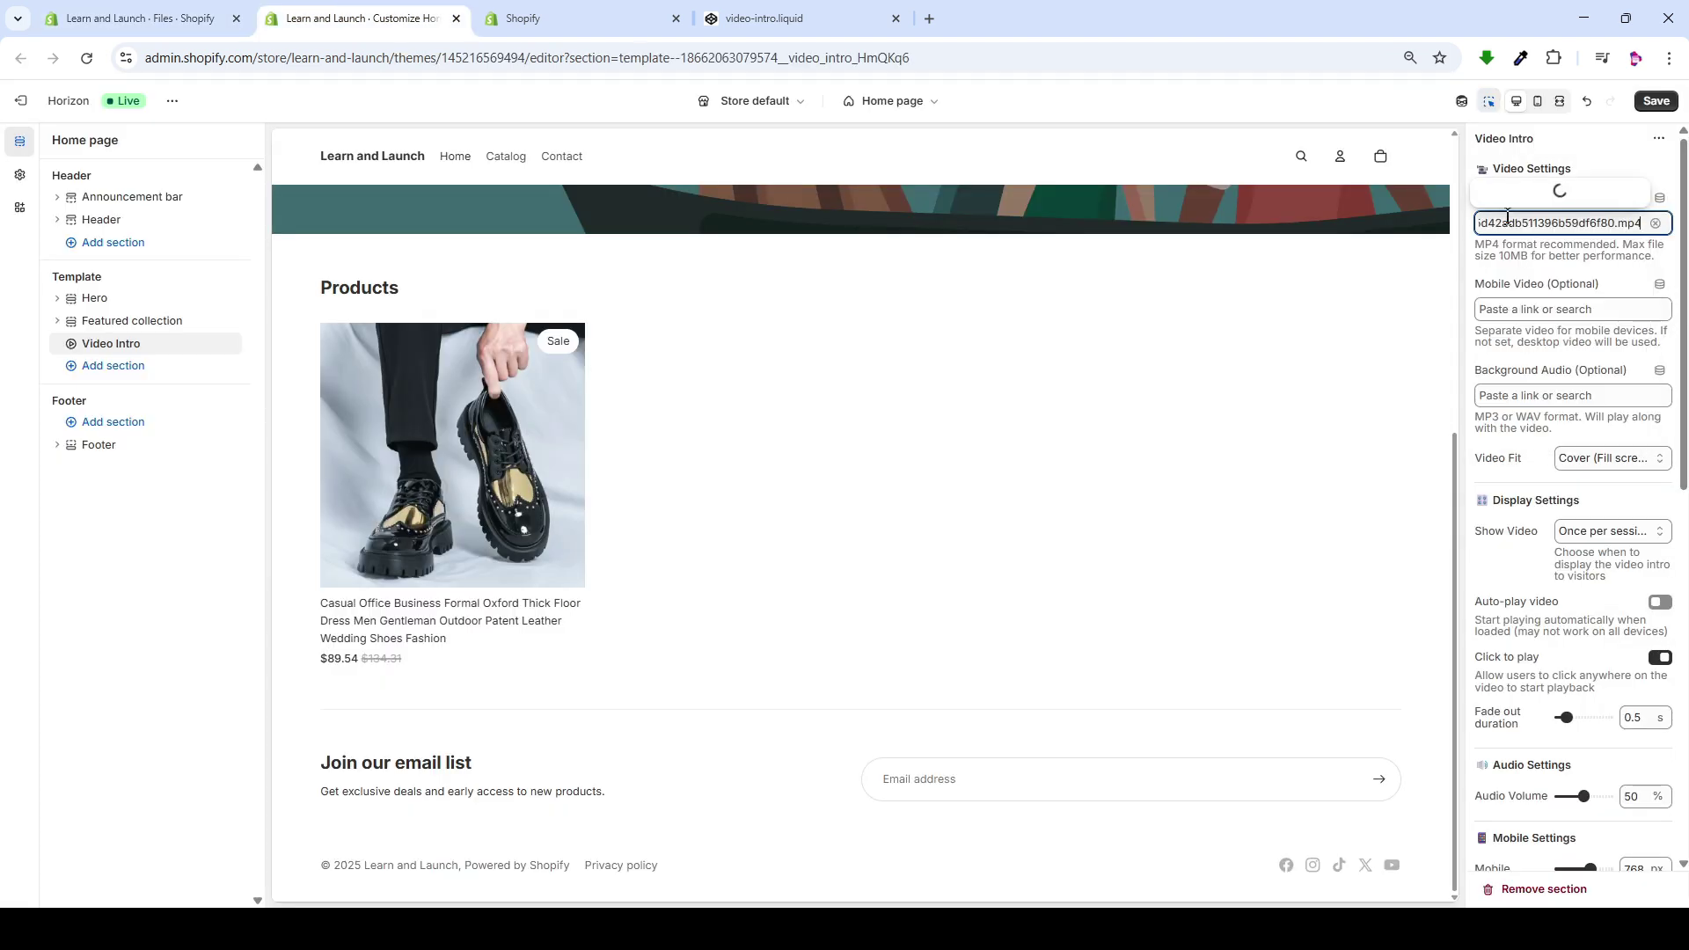
{"action": "left_click", "coordinate": [1552, 164]}
{"action": "left_click", "coordinate": [1535, 309]}
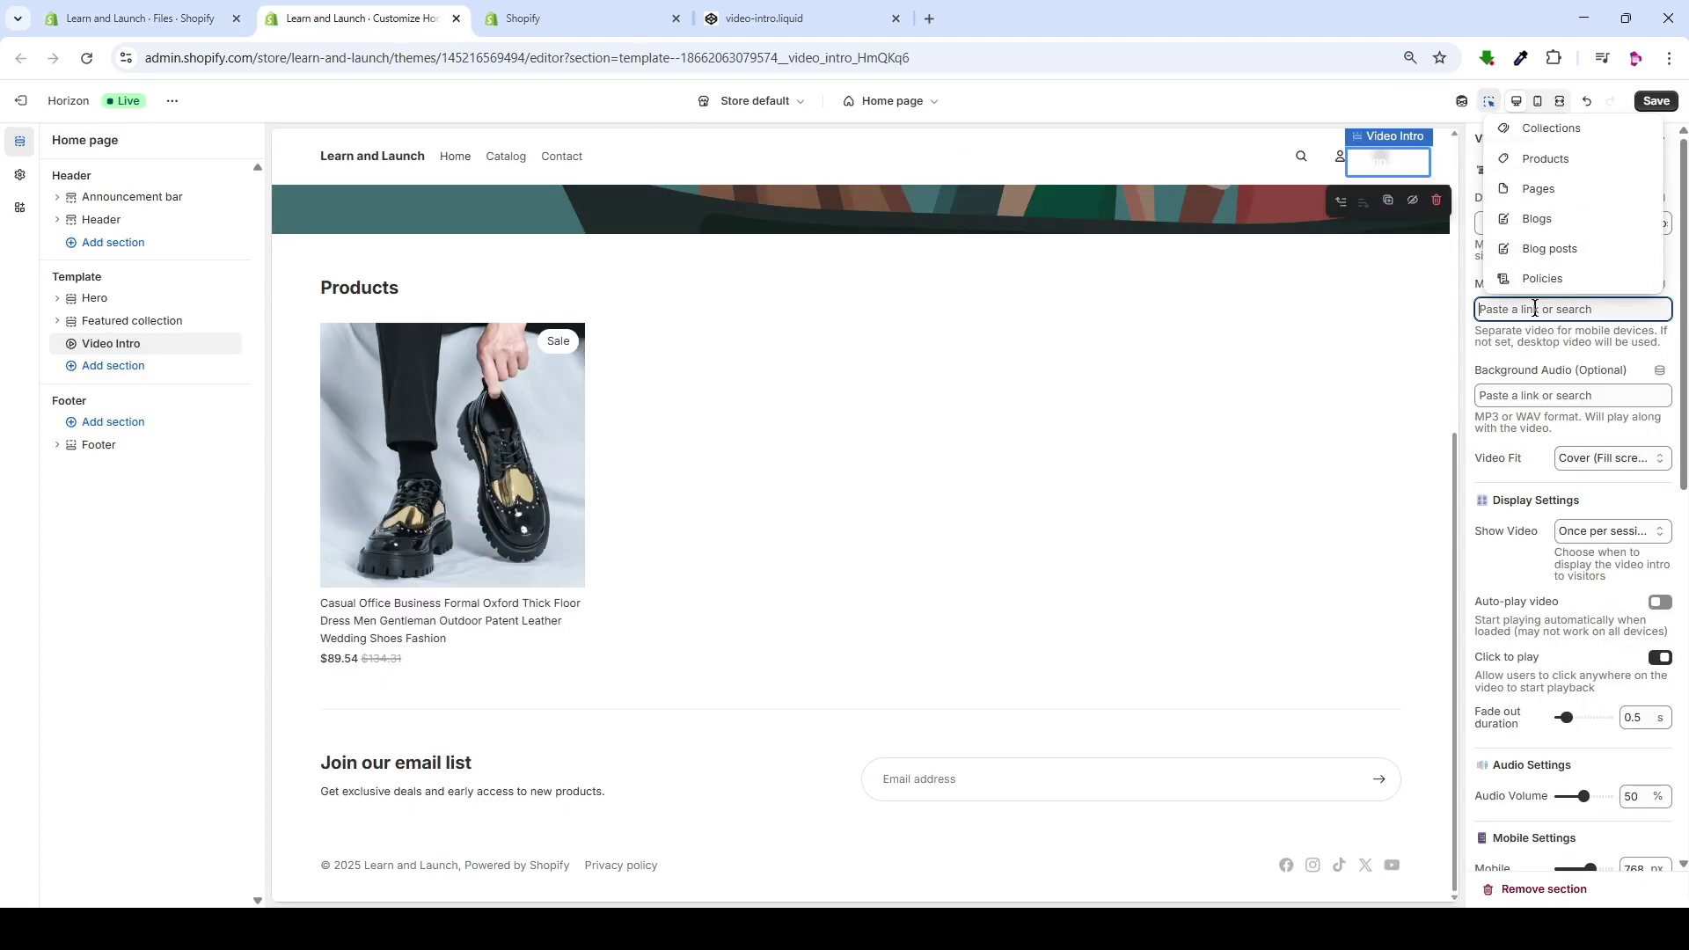
{"action": "key", "text": "ctrl+v"}
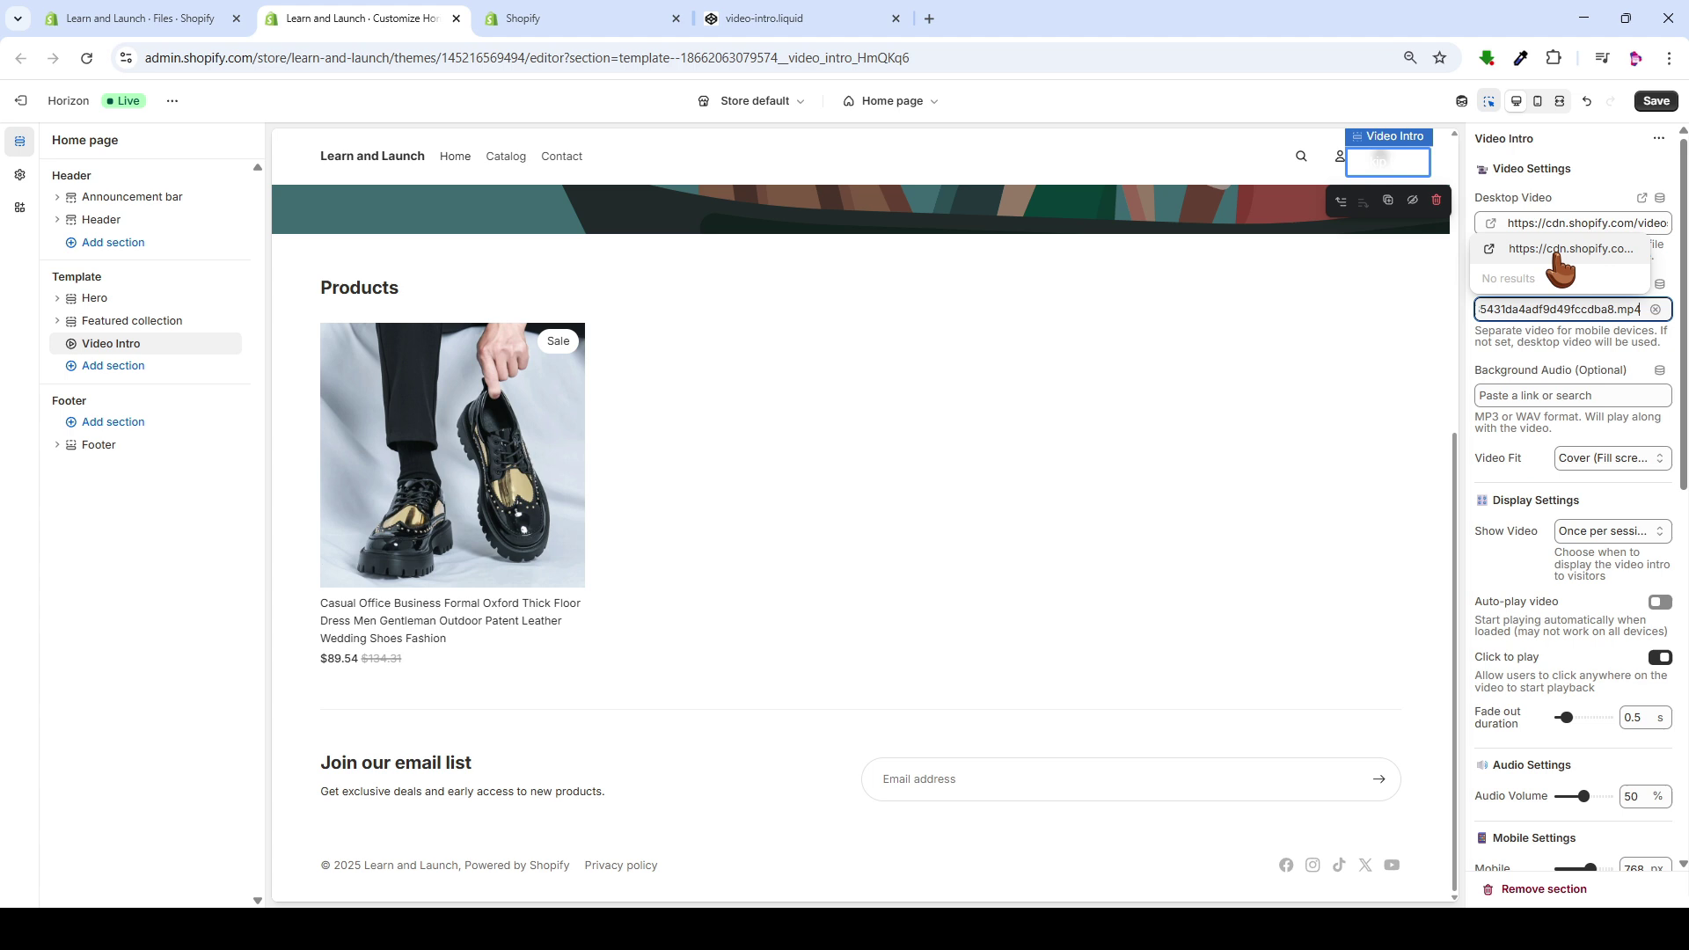
{"action": "left_click", "coordinate": [1553, 249]}
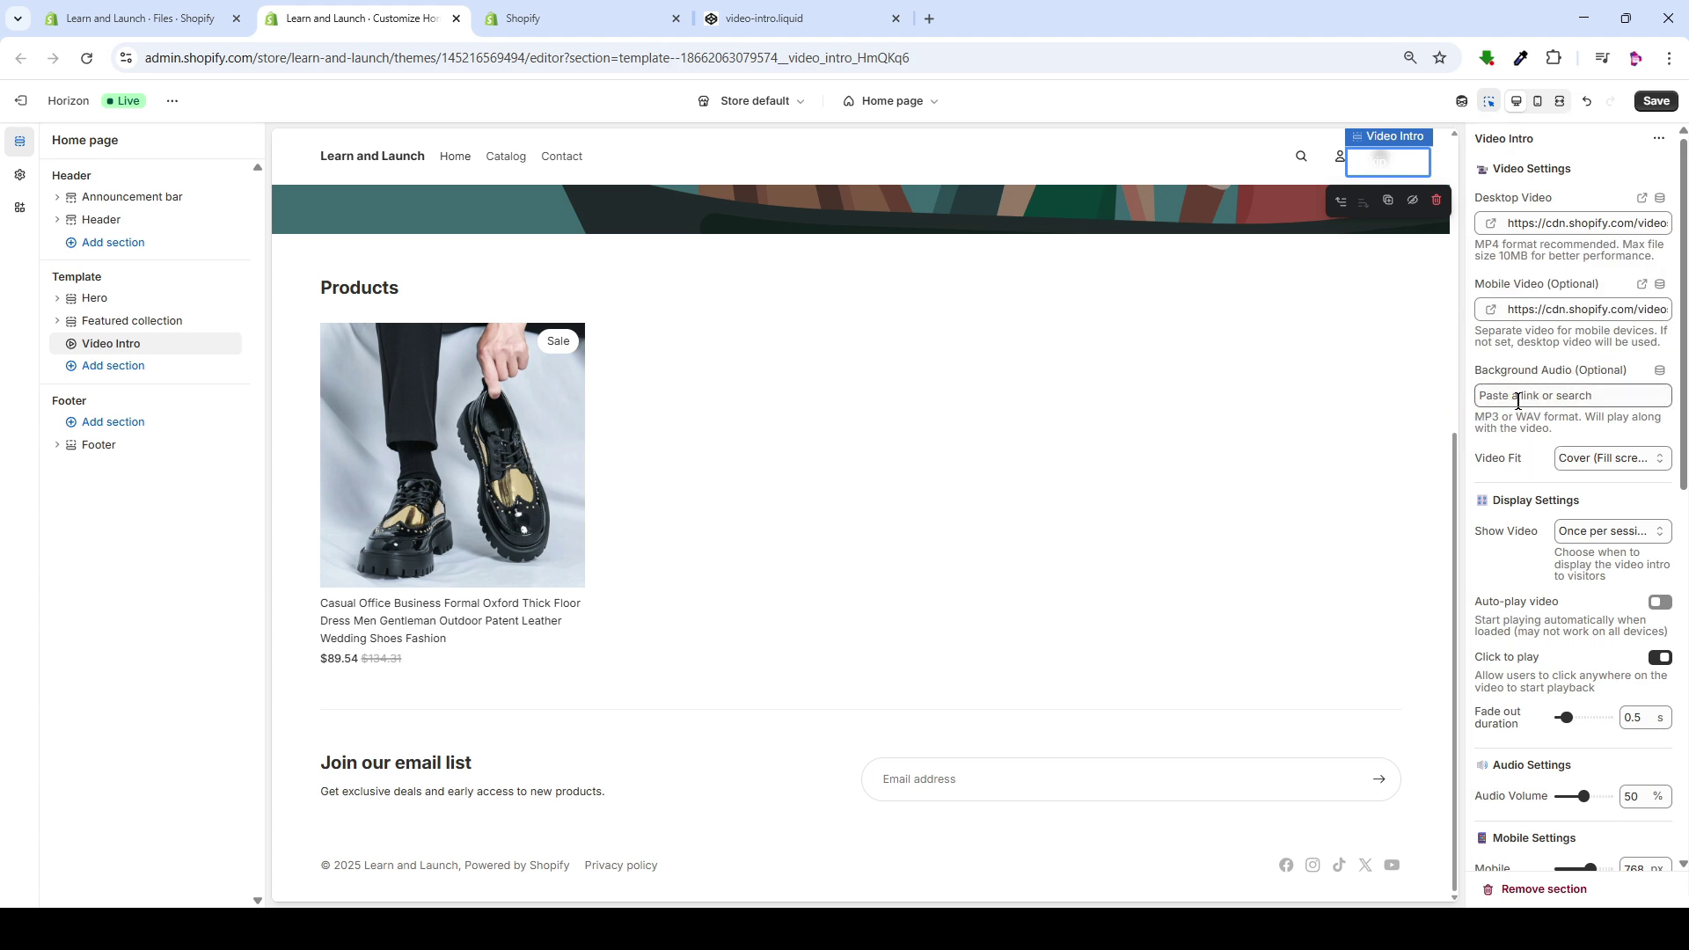
{"action": "scroll", "coordinate": [1524, 414], "scroll_direction": "down", "scroll_amount": 2}
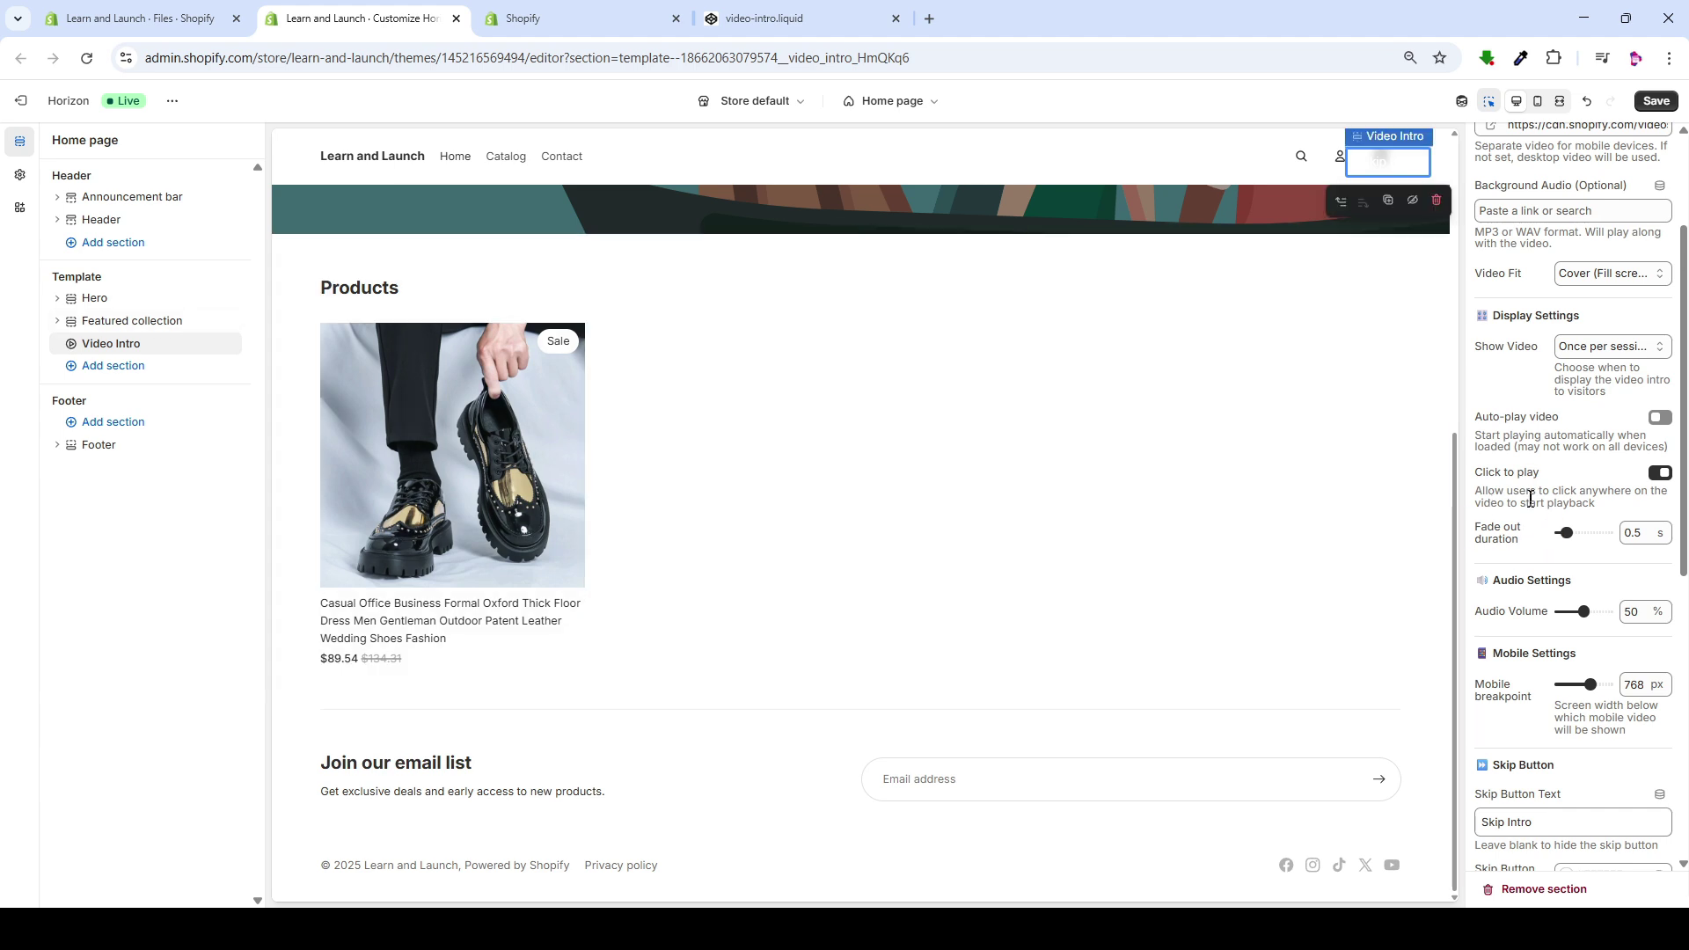
{"action": "scroll", "coordinate": [1530, 499], "scroll_direction": "down", "scroll_amount": 1}
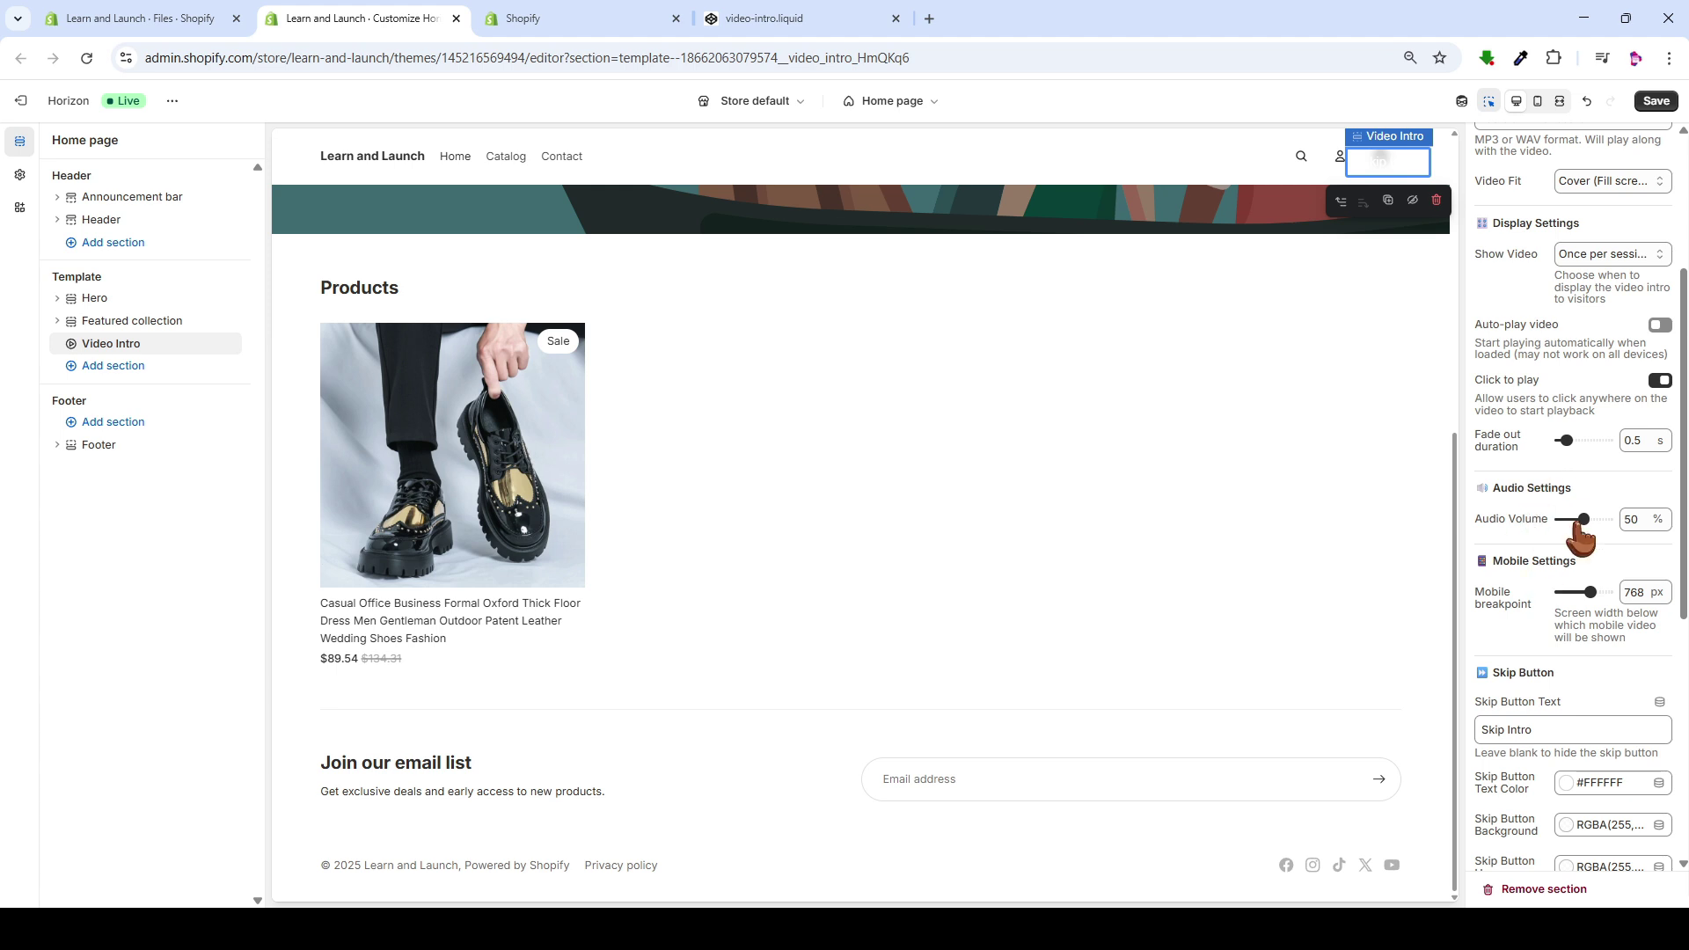
{"action": "scroll", "coordinate": [1515, 535], "scroll_direction": "down", "scroll_amount": 3}
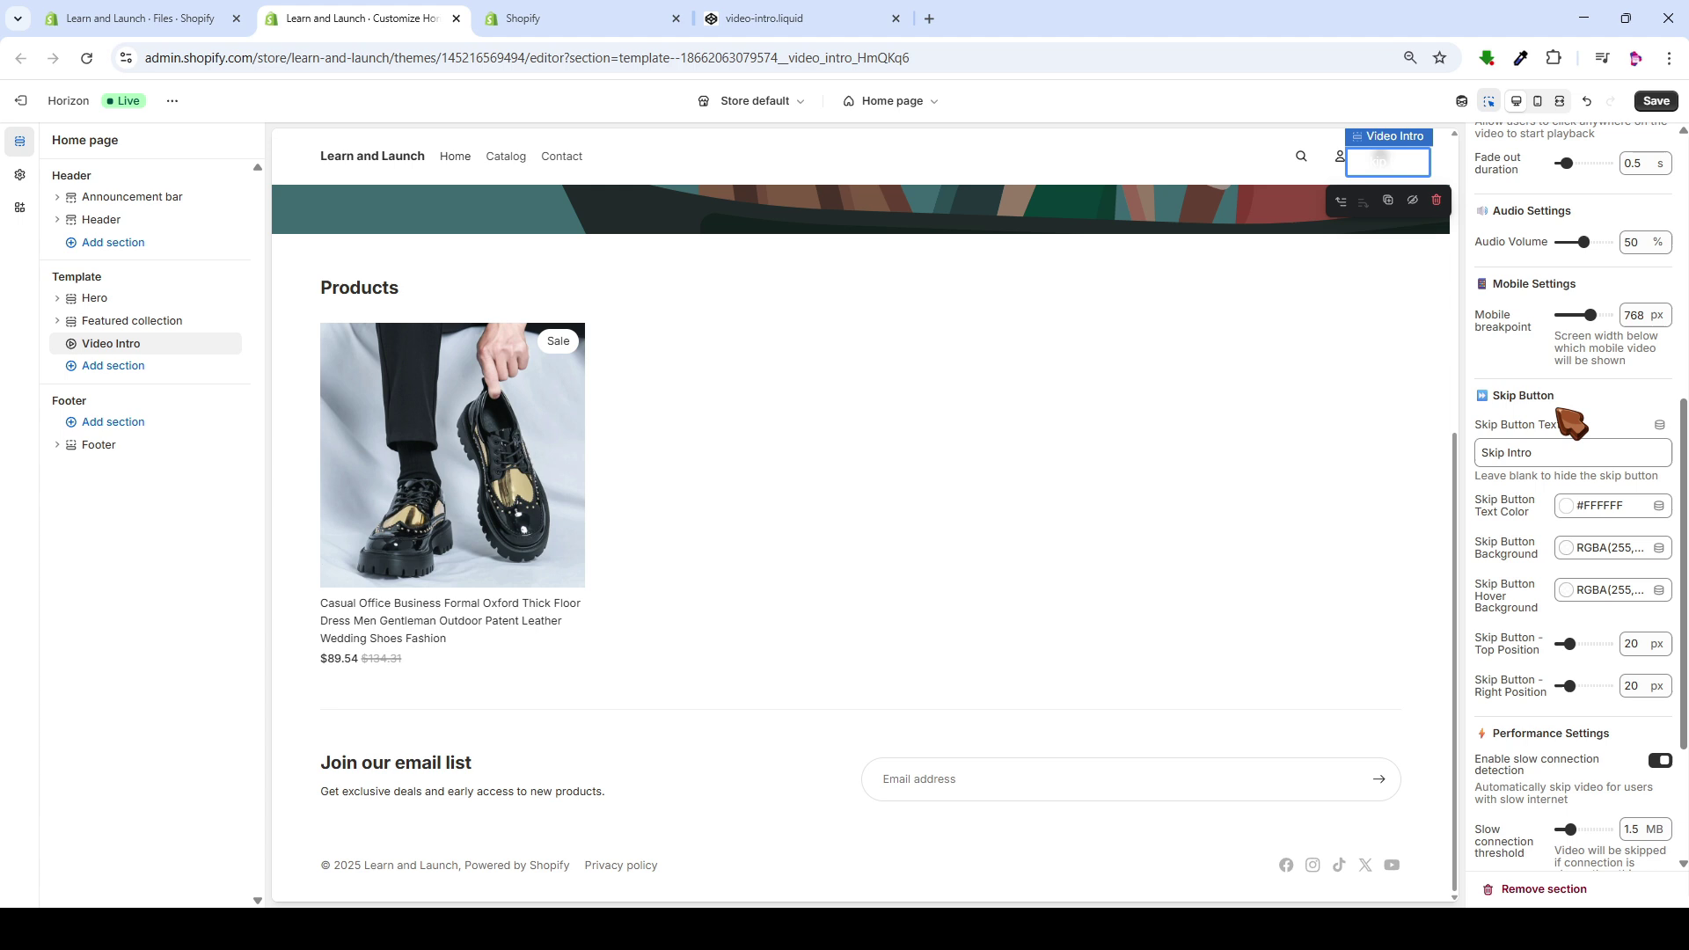
{"action": "left_click_drag", "start_coordinate": [1481, 467], "coordinate": [1561, 467]}
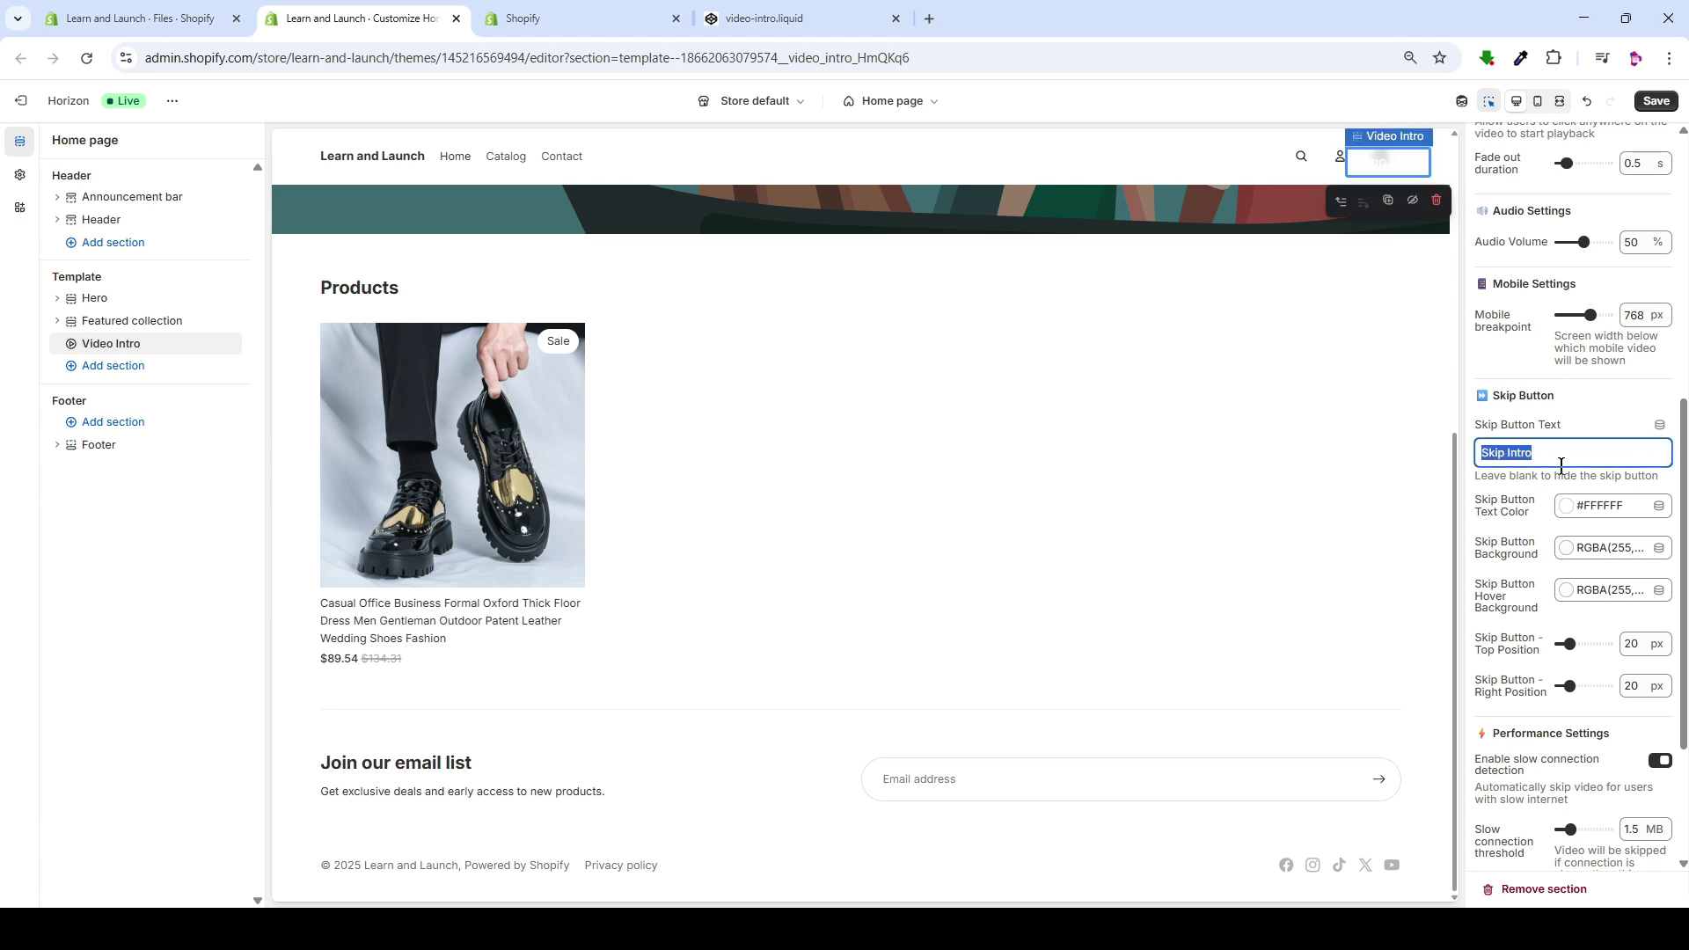
{"action": "scroll", "coordinate": [1621, 539], "scroll_direction": "down", "scroll_amount": 2}
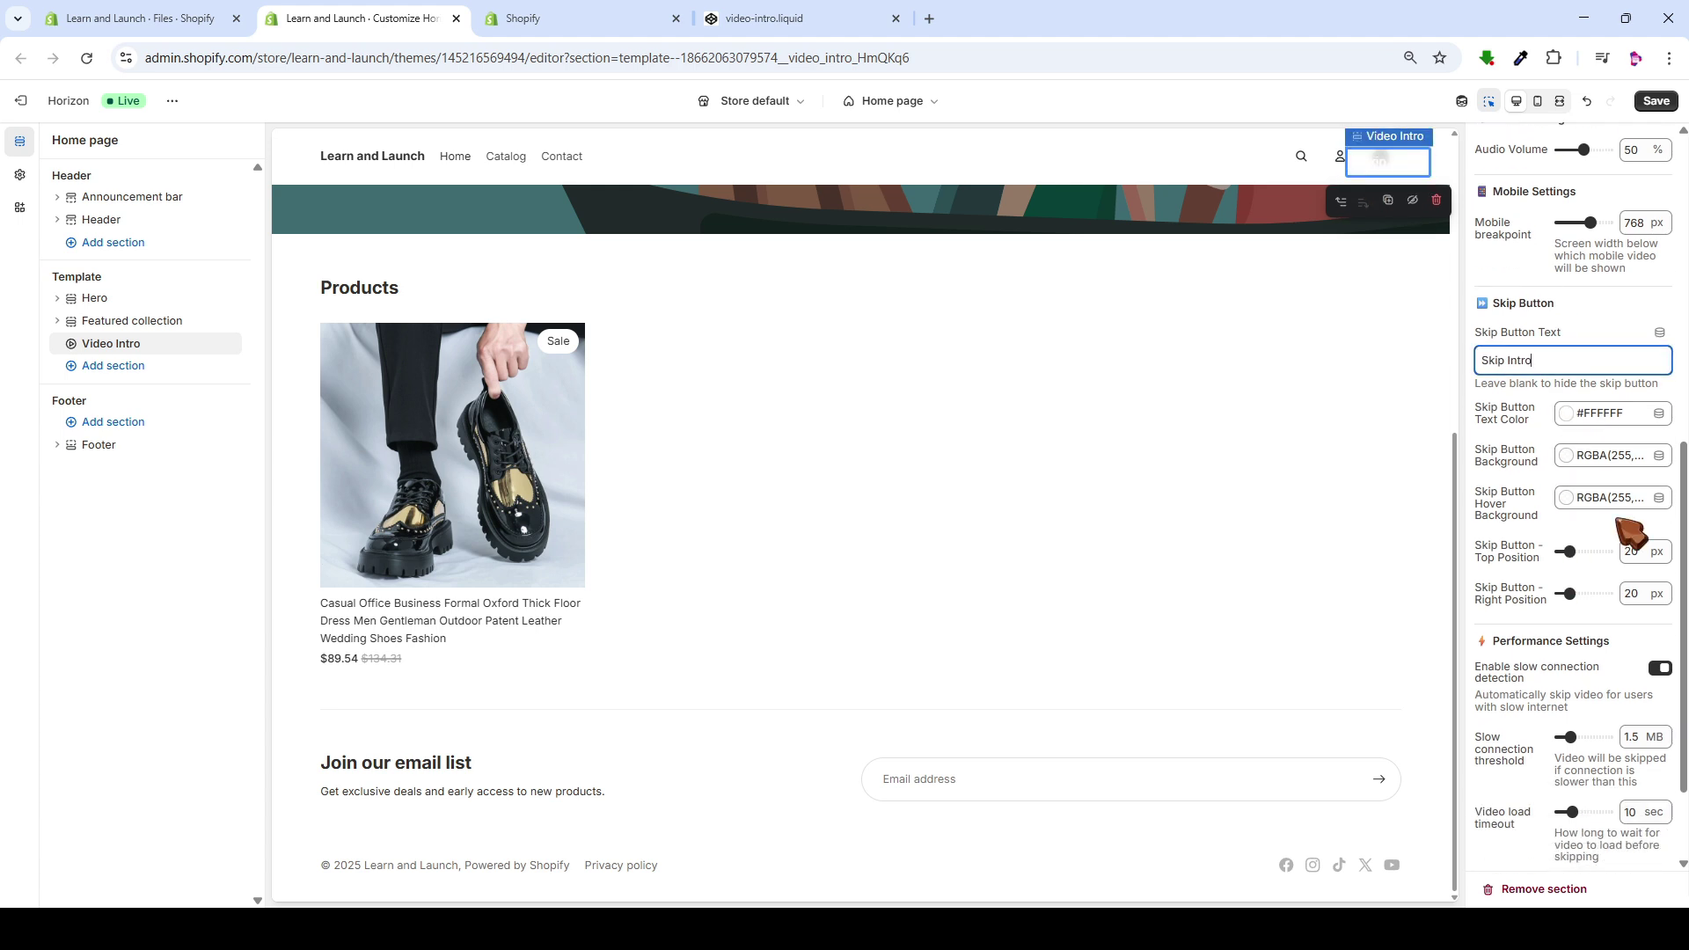
{"action": "scroll", "coordinate": [1520, 556], "scroll_direction": "down", "scroll_amount": 1}
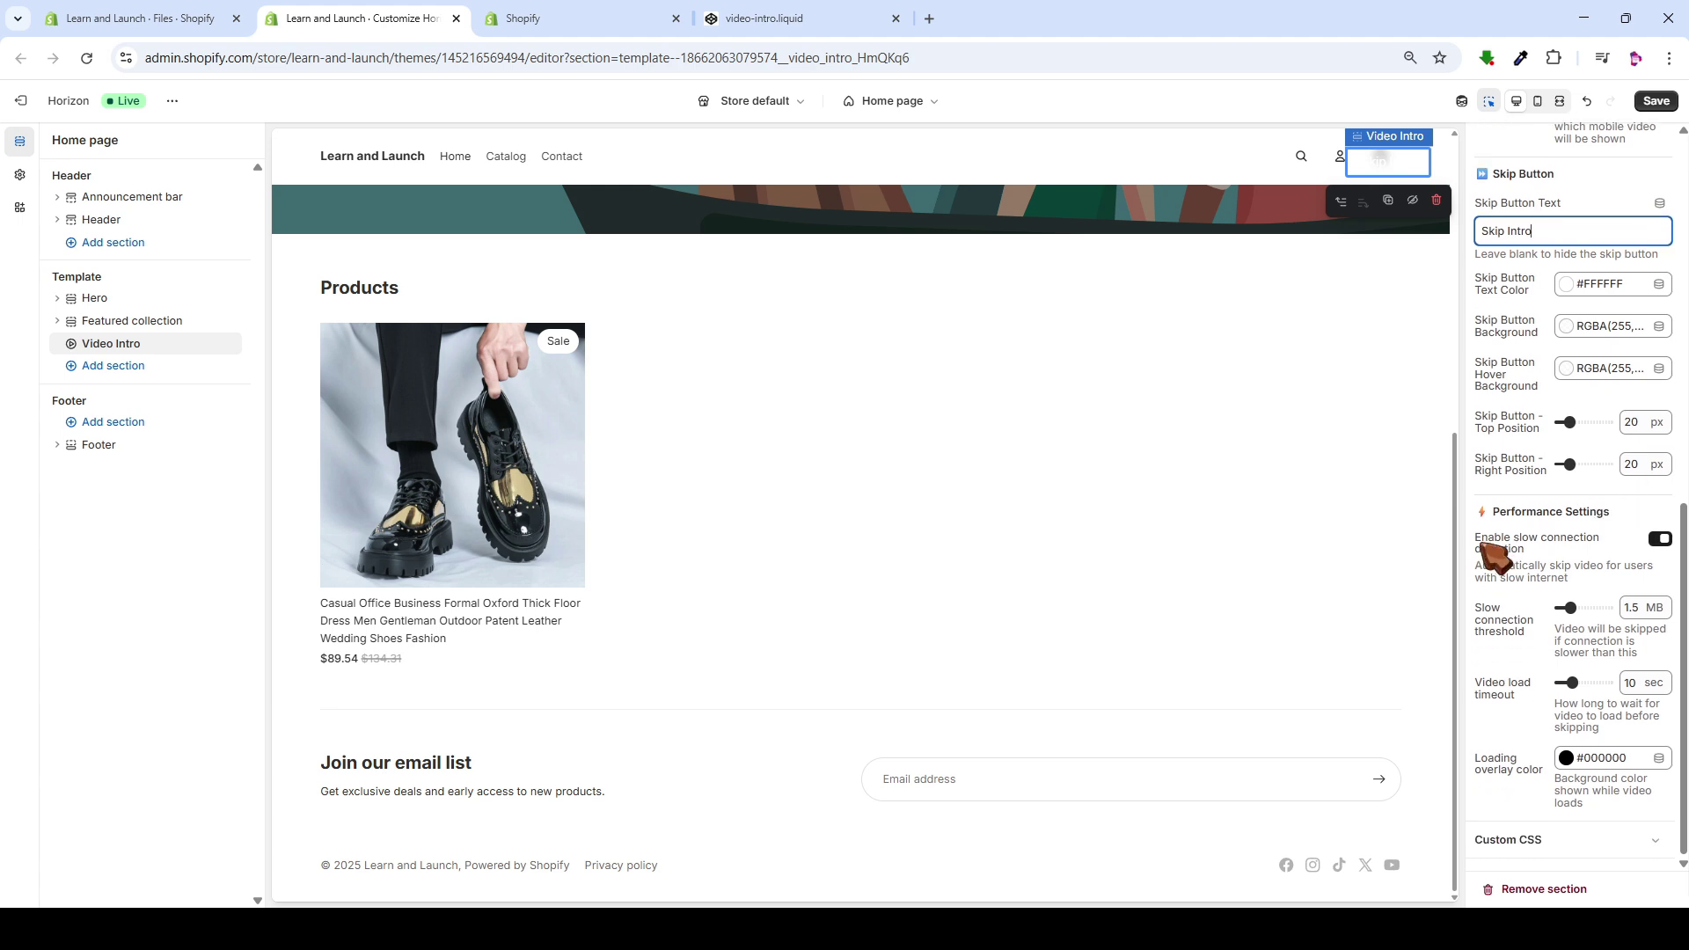
{"action": "left_click_drag", "start_coordinate": [1493, 512], "coordinate": [1625, 512]}
{"action": "left_click", "coordinate": [1625, 513]}
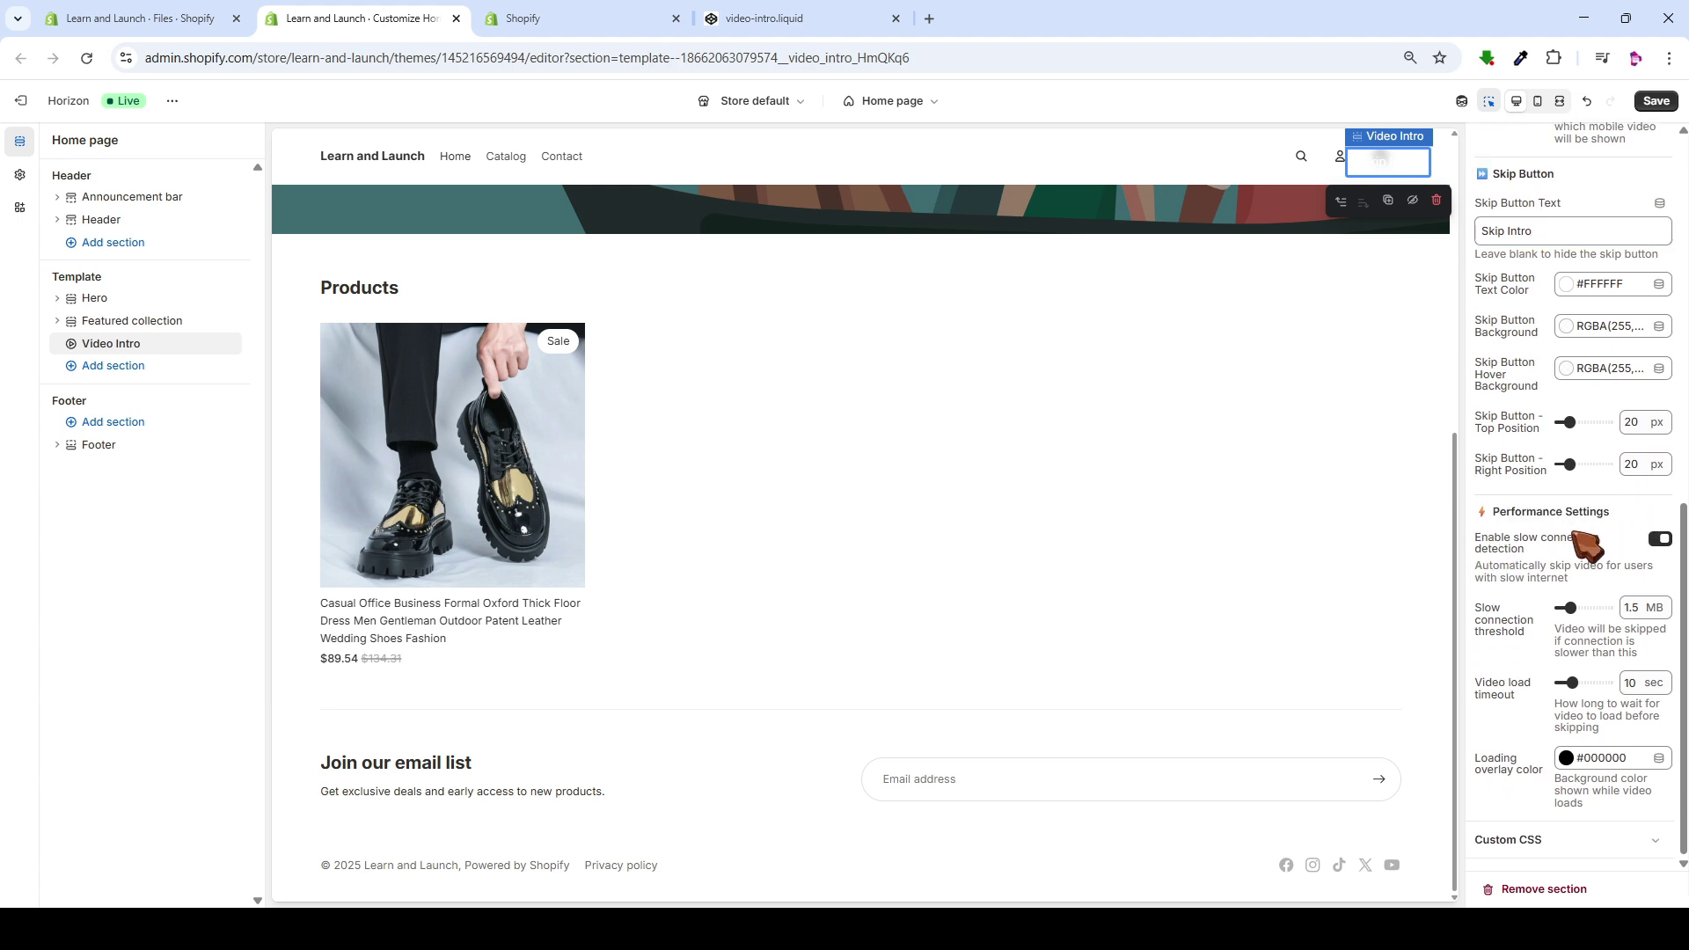
{"action": "left_click_drag", "start_coordinate": [1475, 564], "coordinate": [1586, 581]}
{"action": "left_click", "coordinate": [1594, 583]}
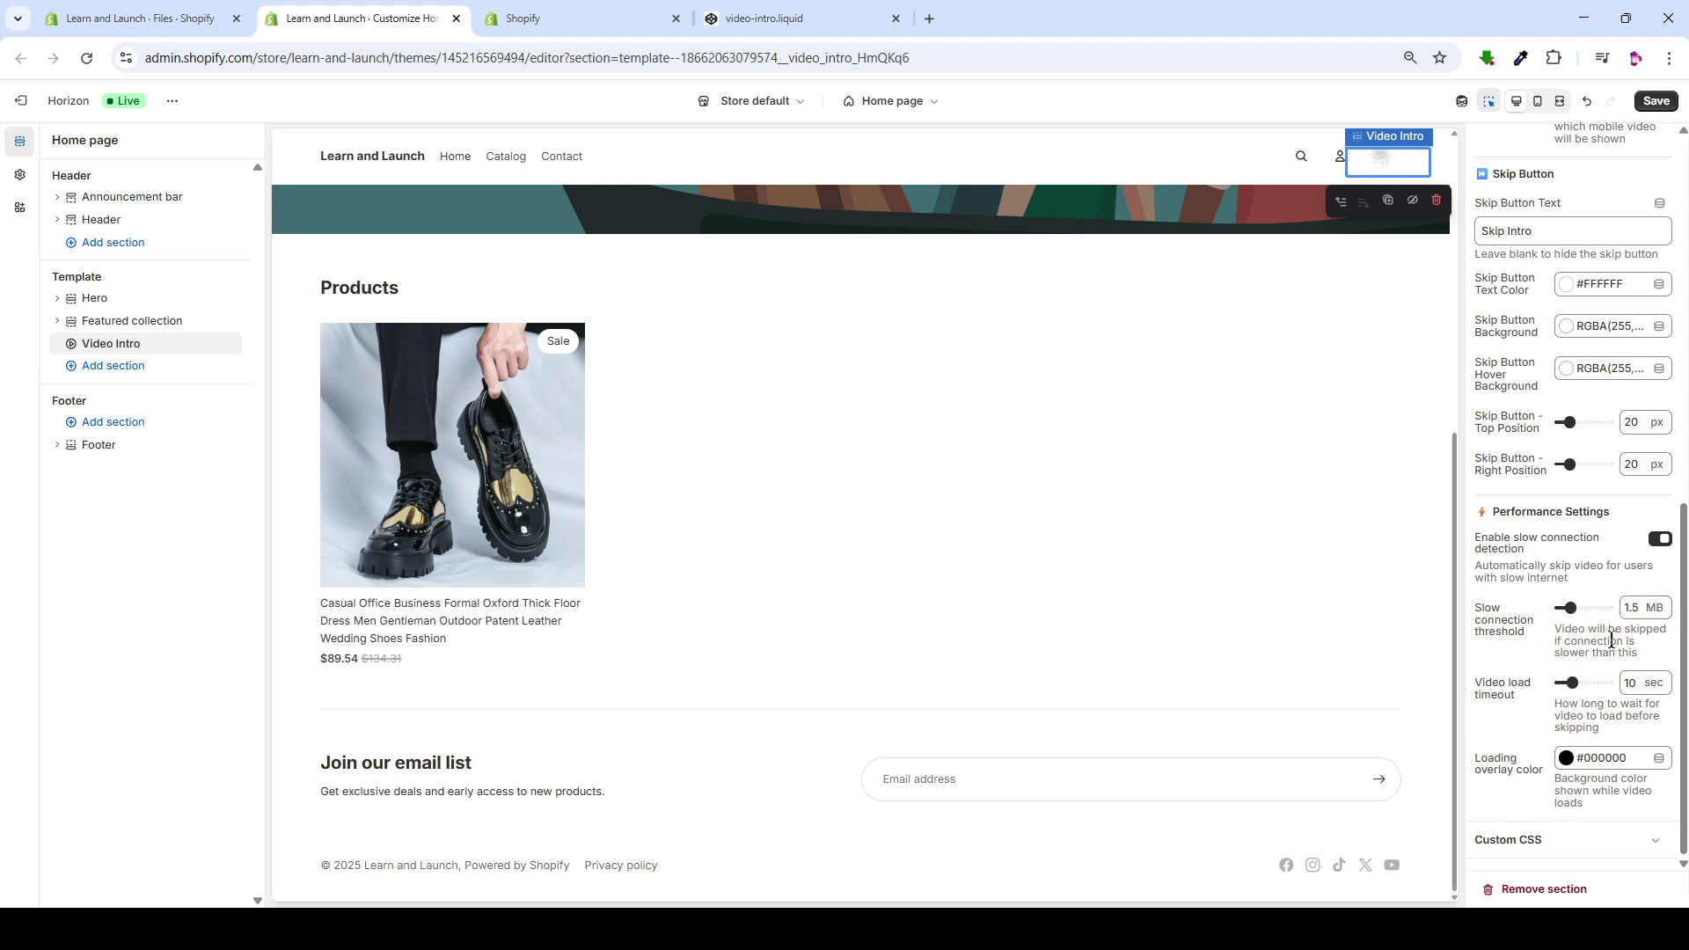
{"action": "scroll", "coordinate": [1548, 809], "scroll_direction": "up", "scroll_amount": 10}
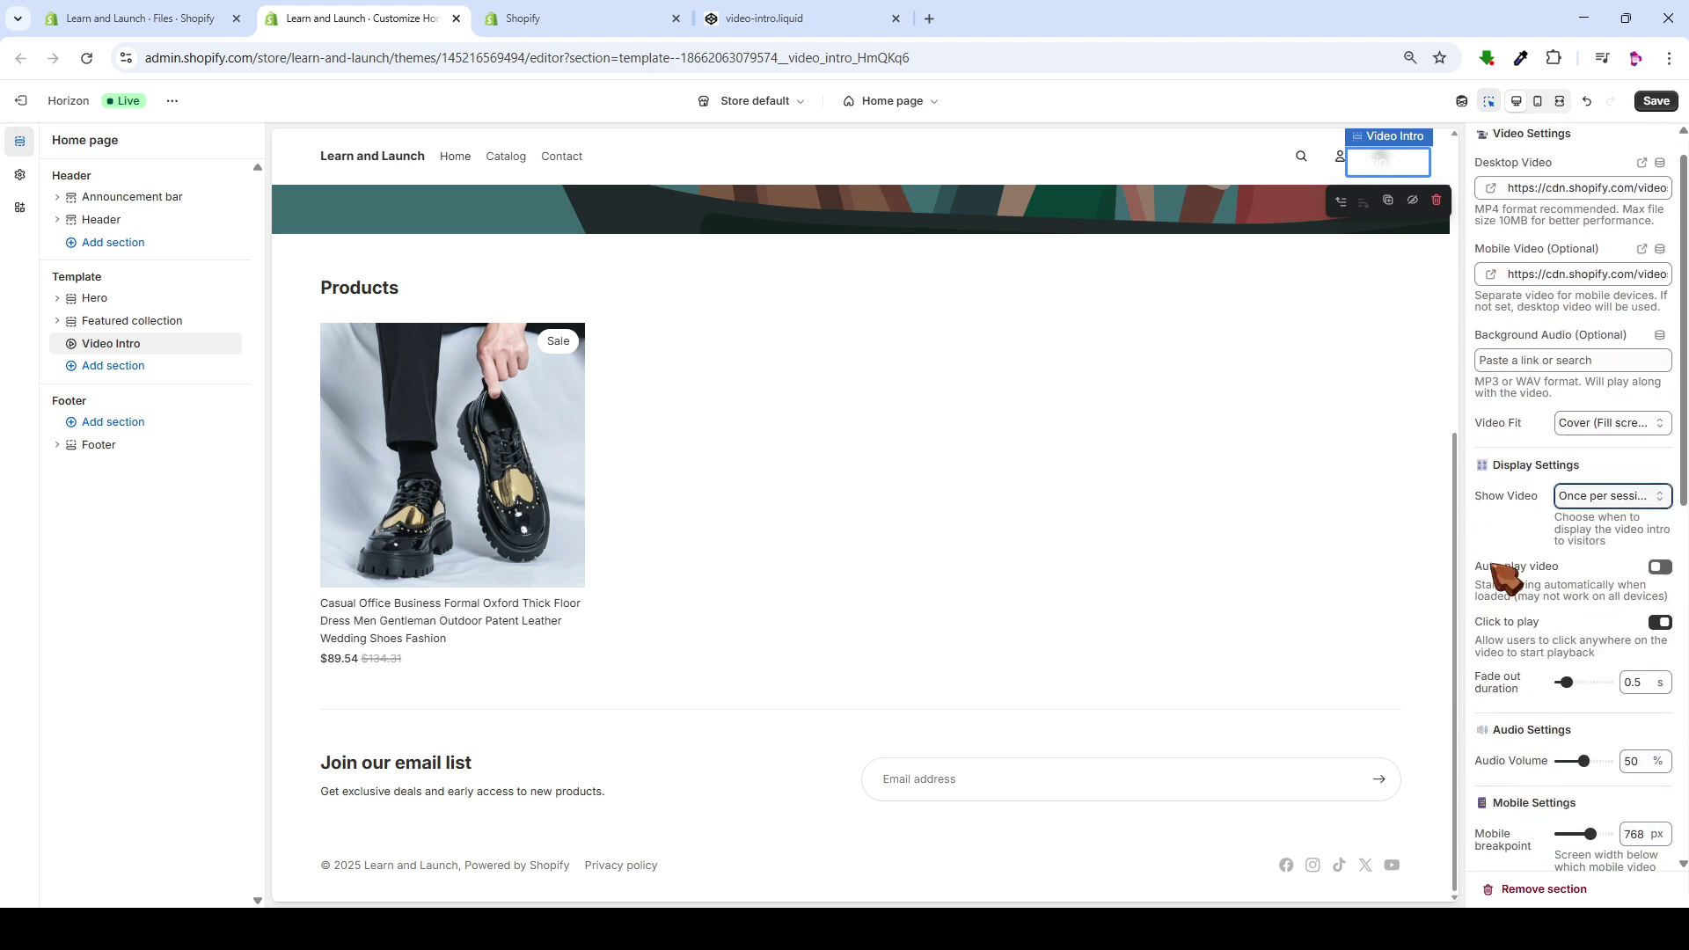
Step: Keep Show Video at 'Once per session (Recommended)' and save the theme changes
{"action": "left_click", "coordinate": [1603, 530]}
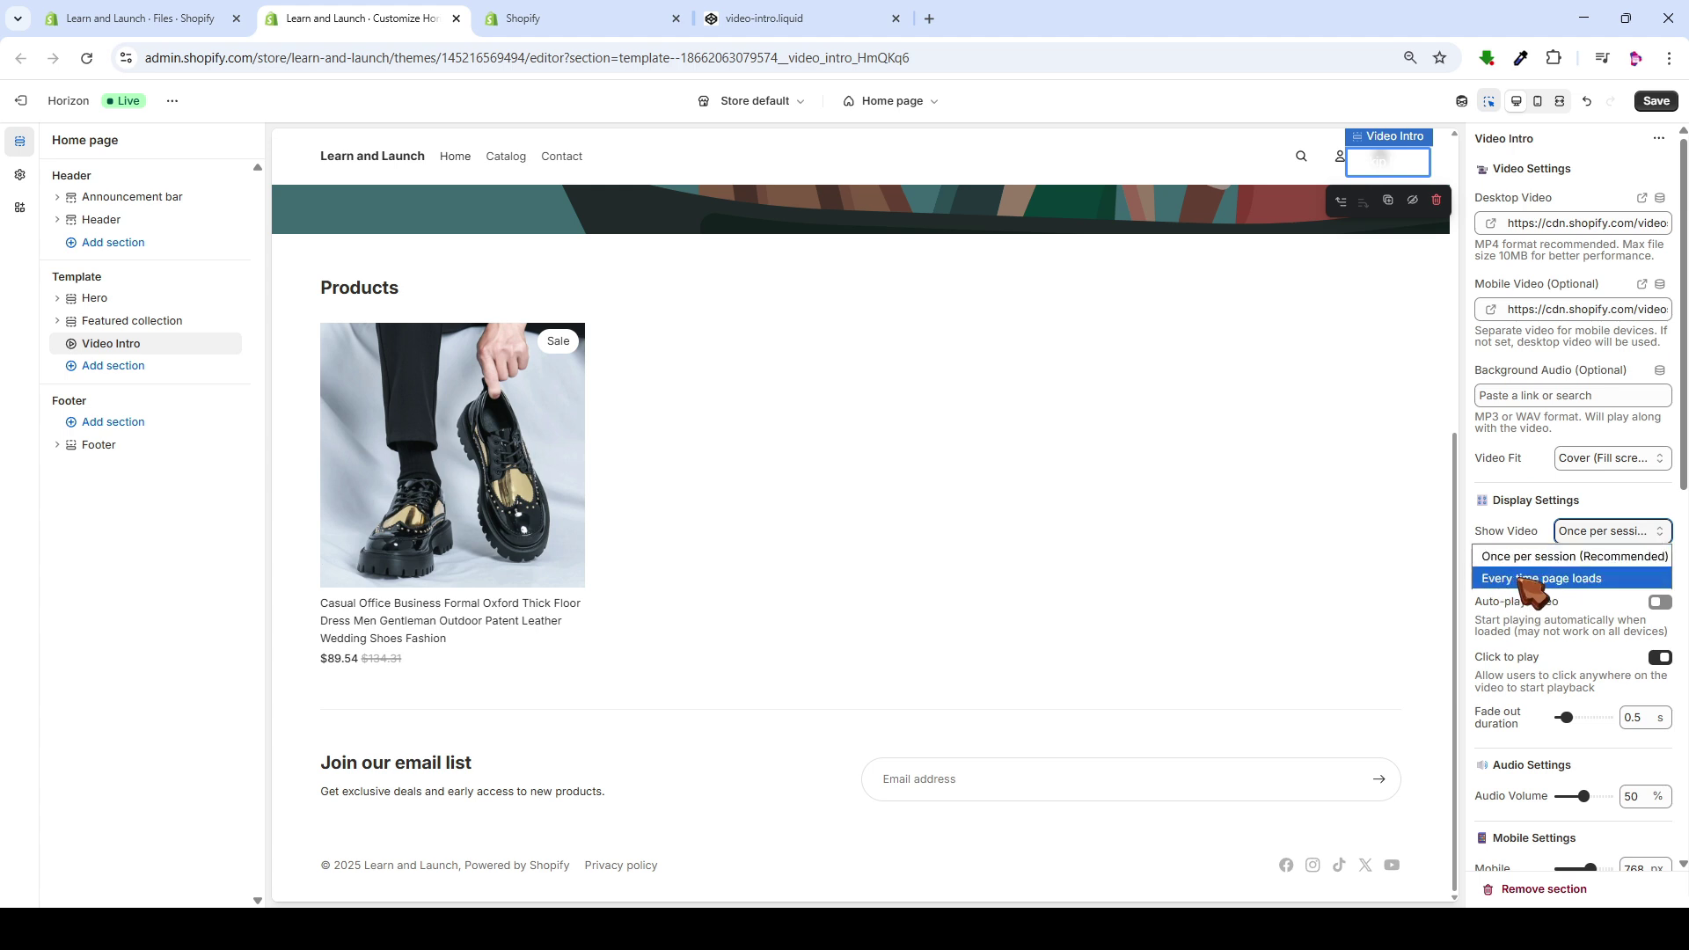
{"action": "left_click", "coordinate": [1657, 102]}
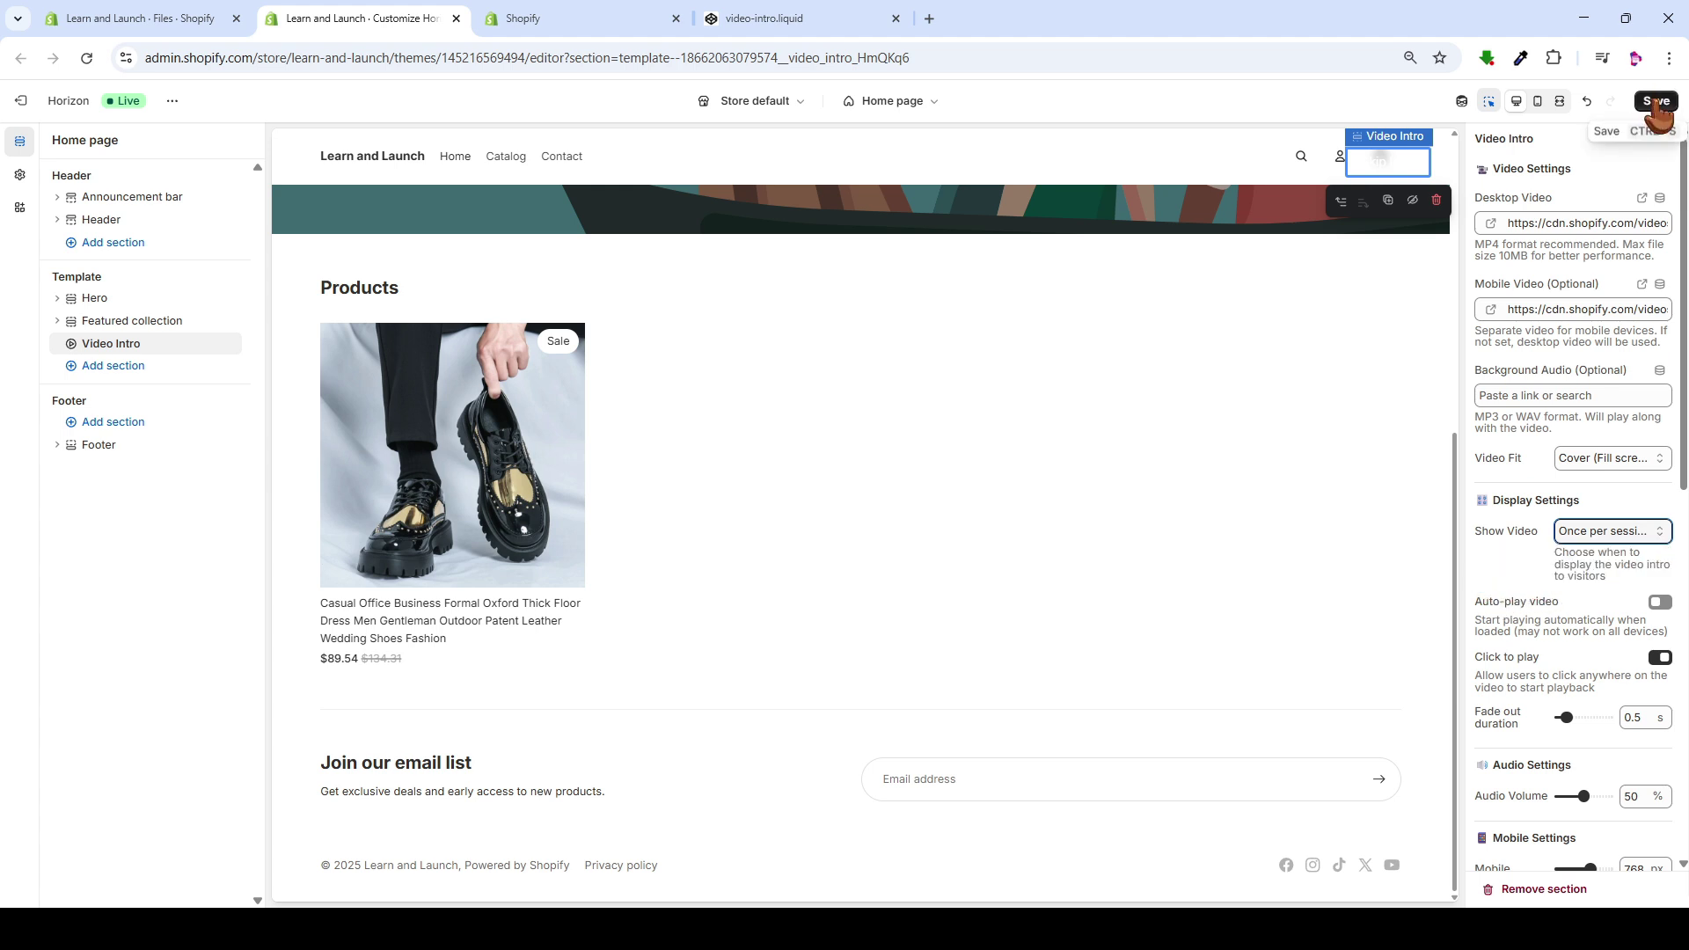
{"action": "left_click", "coordinate": [1656, 102]}
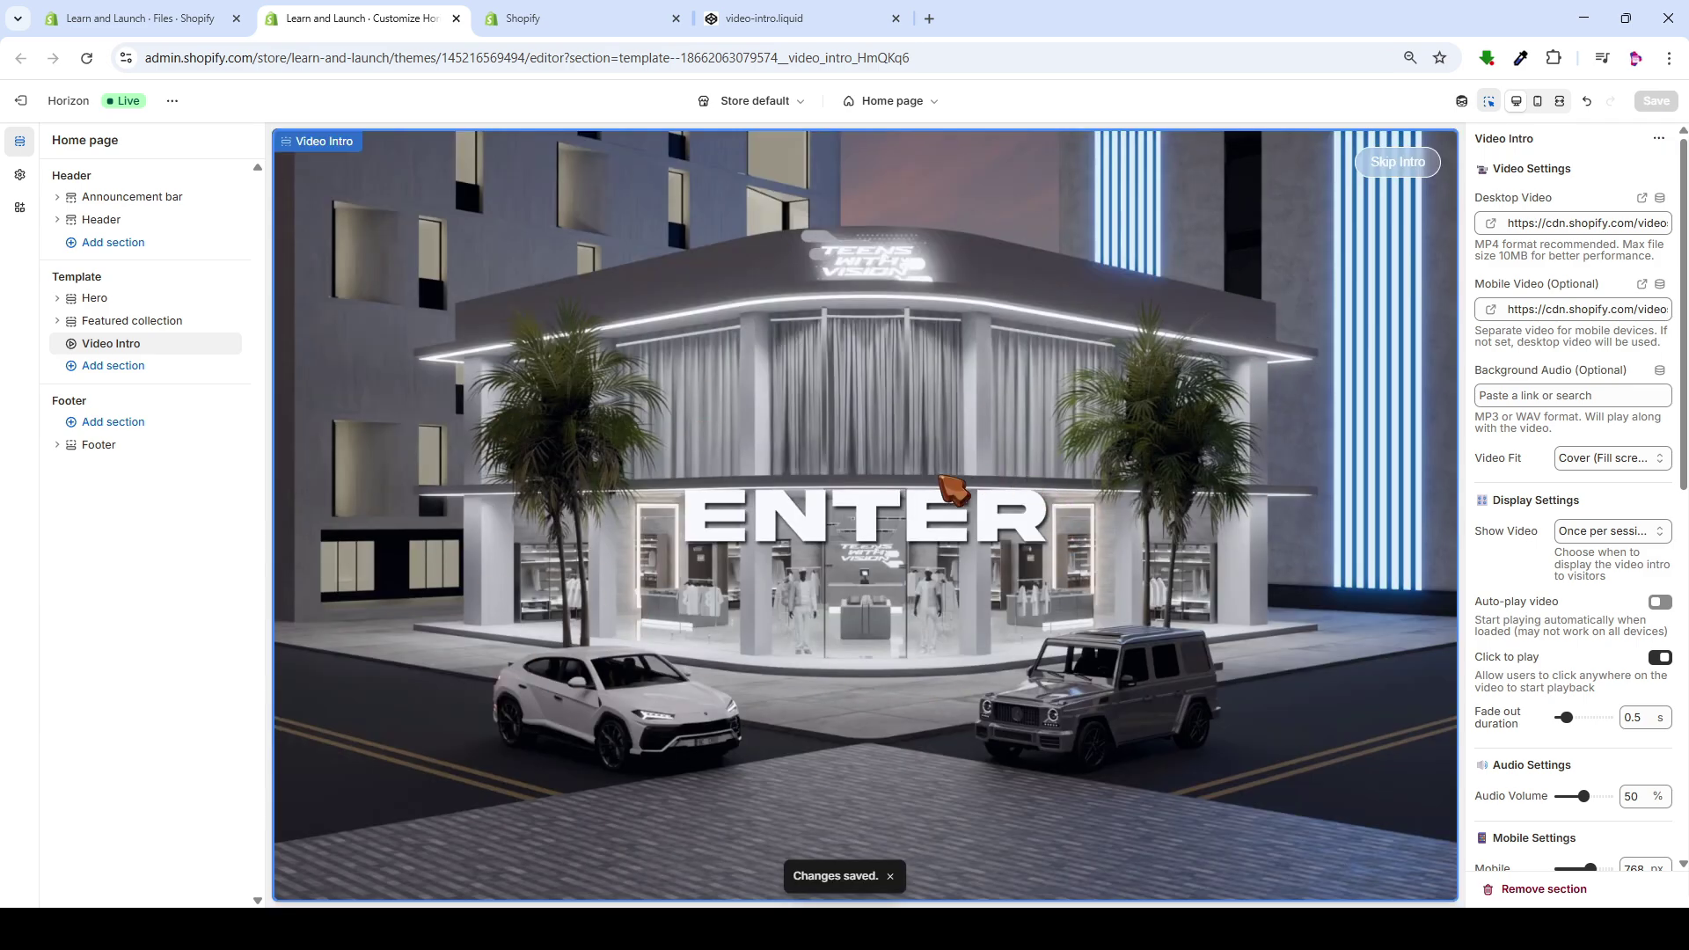
Step: Play the Teens With Vision intro video in the theme editor preview
{"action": "left_click", "coordinate": [767, 601]}
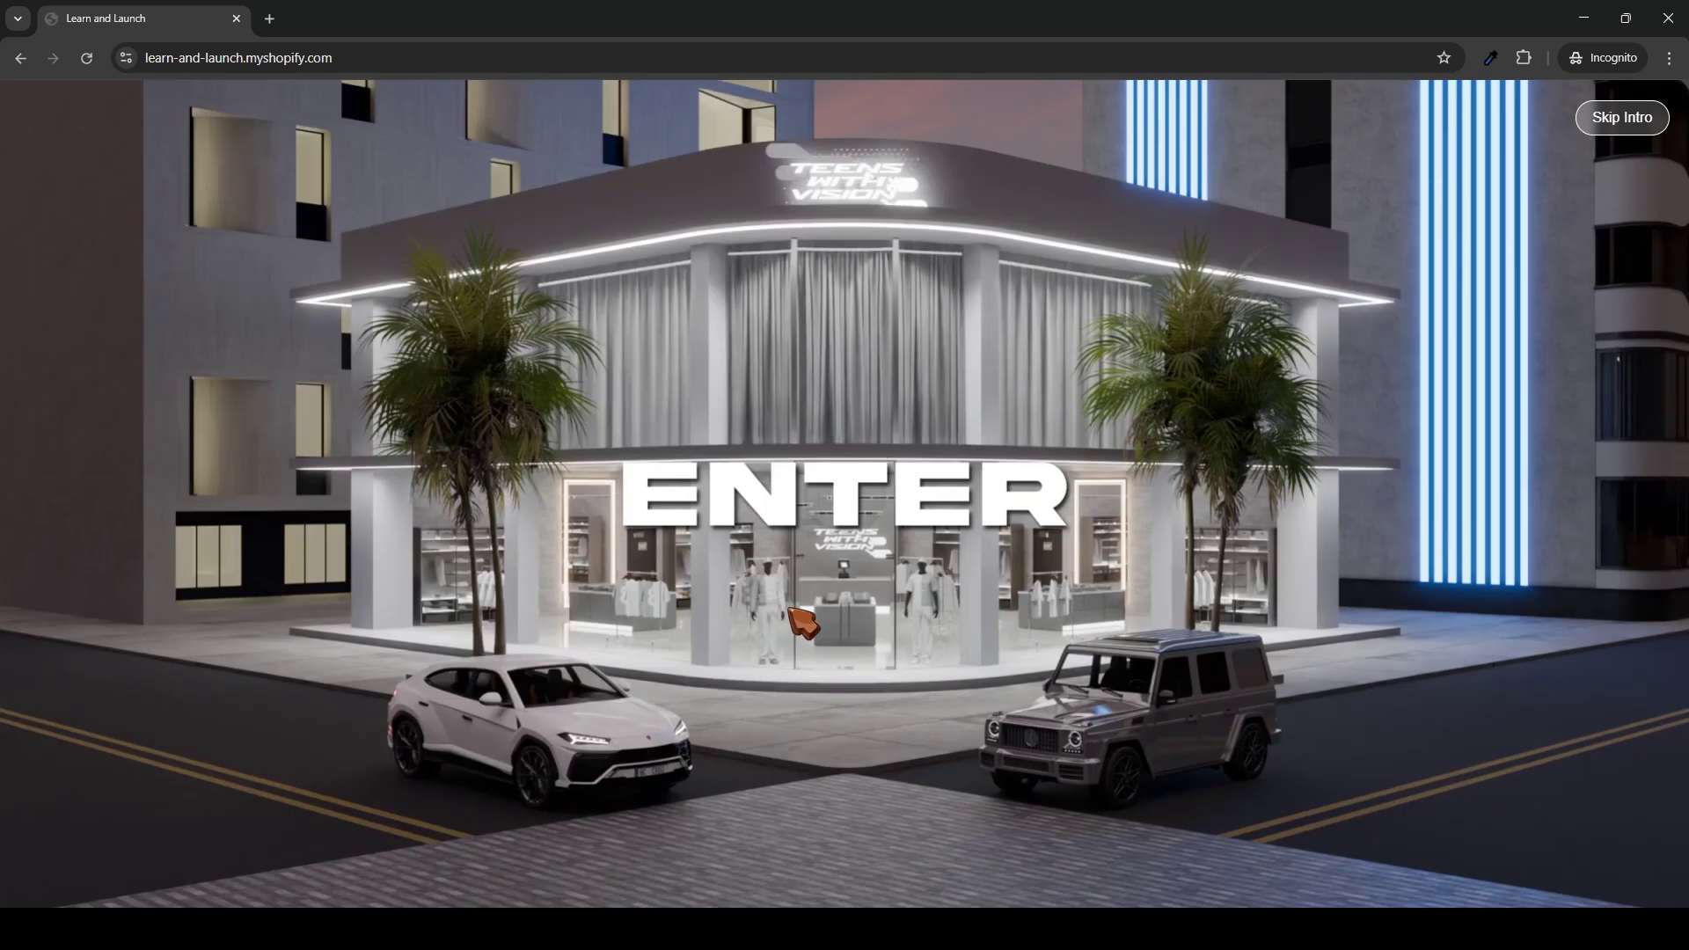
Step: Enter the store from the live intro video, then open developer tools for a phone-size preview
{"action": "left_click", "coordinate": [827, 588]}
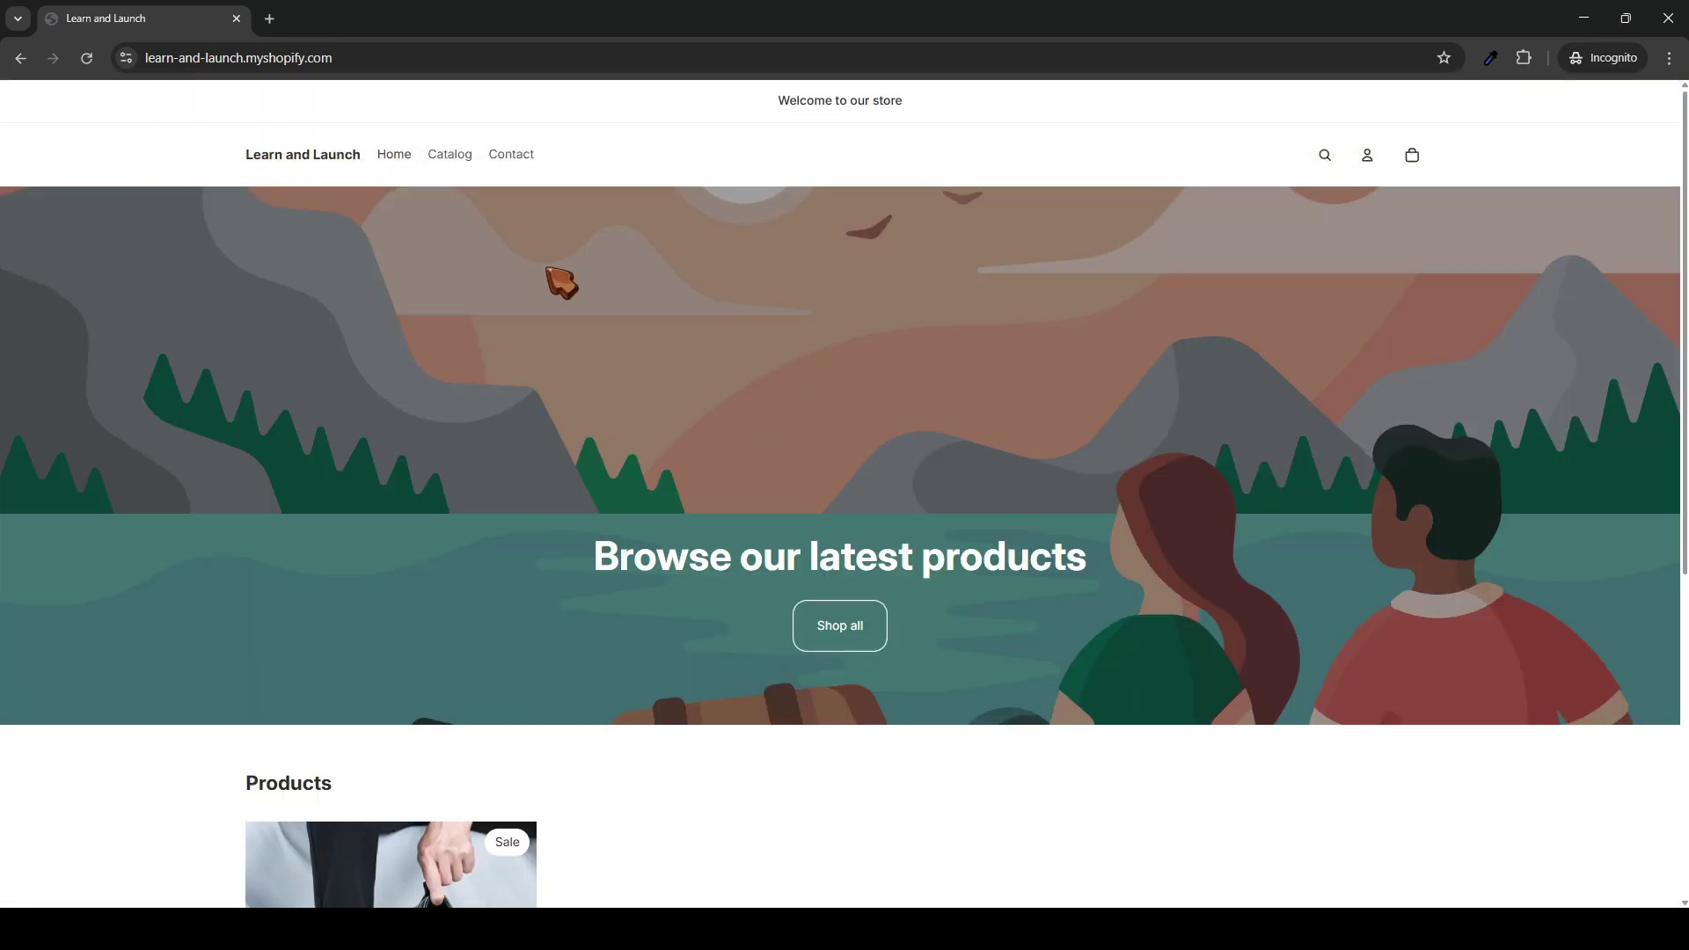
{"action": "key", "text": "ctrl+shift+i"}
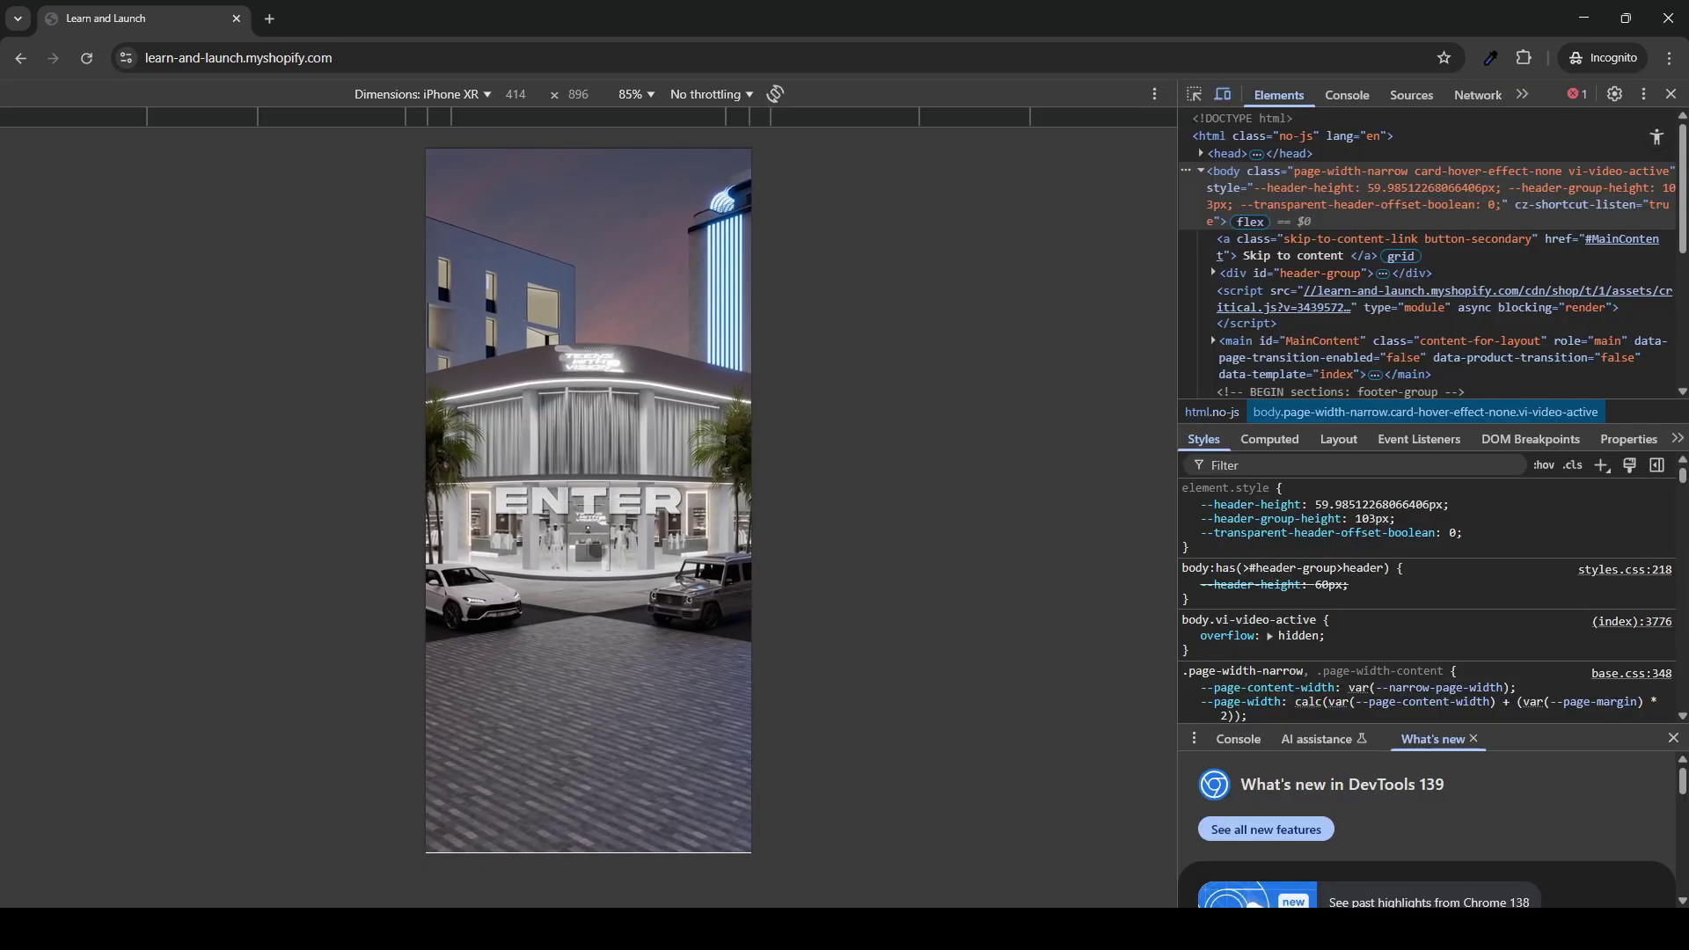